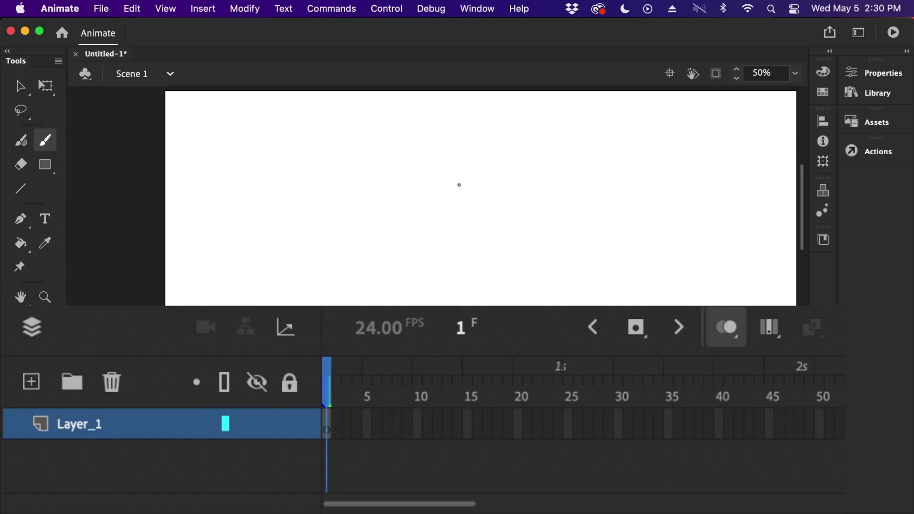
Draw a looping curved path with the Brush near the upper middle of the stage on Layer_1.
key("super+minus")
key("space")
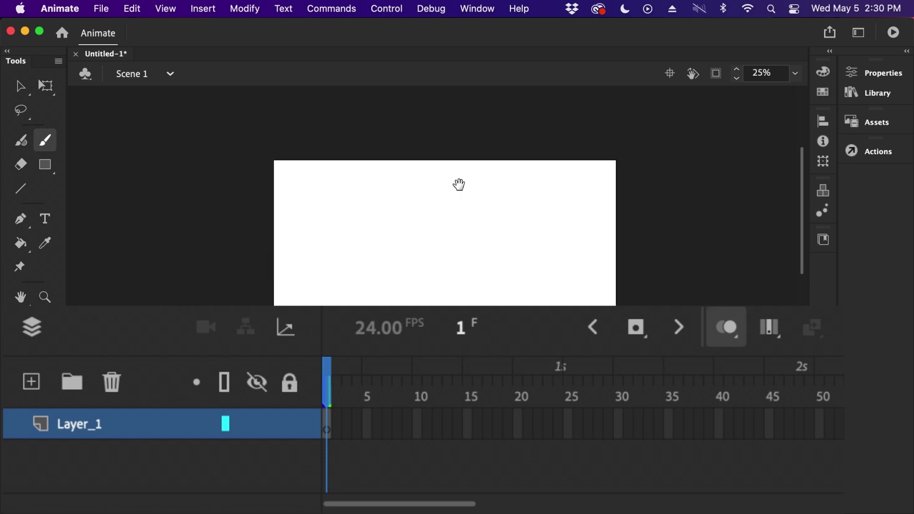
left_click_drag(561, 239, 552, 192)
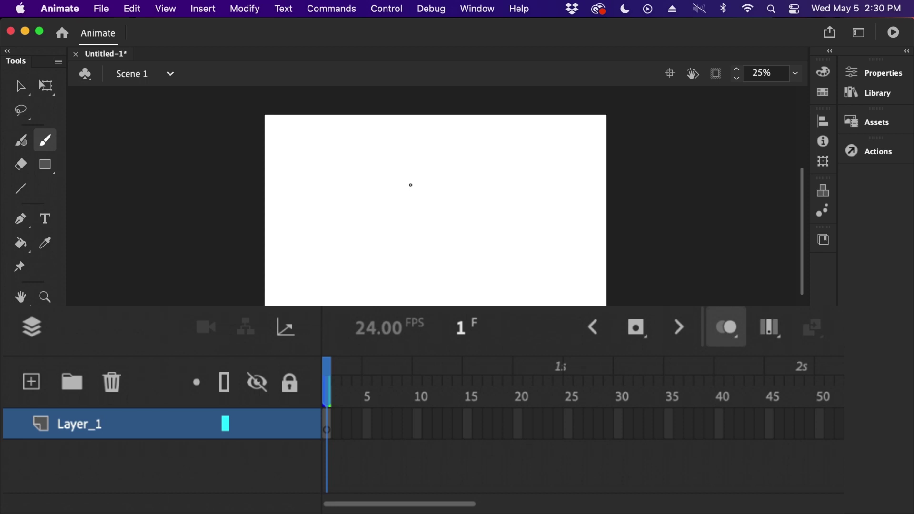
mouse_move(426, 142)
left_mouse_down()
mouse_move(394, 172)
mouse_move(402, 190)
mouse_move(449, 200)
mouse_move(465, 185)
mouse_move(426, 181)
mouse_move(399, 195)
mouse_move(396, 222)
mouse_move(449, 237)
left_mouse_up()
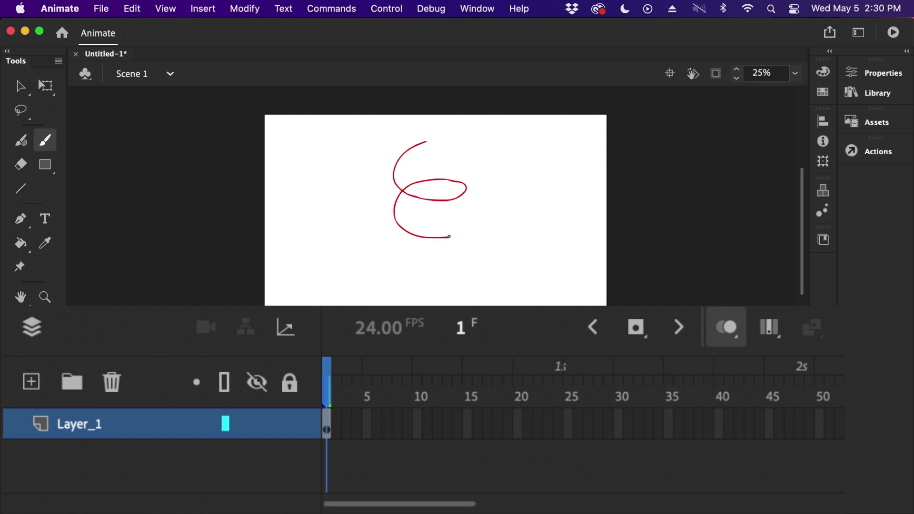
Select the whole looping path, enlarge it with Free Transform and reposition it near the middle of the stage.
key("v")
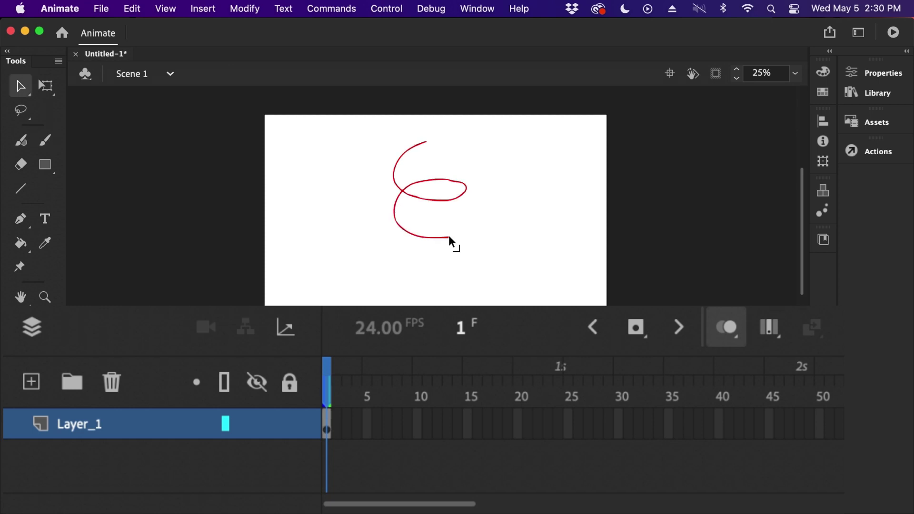
key("v")
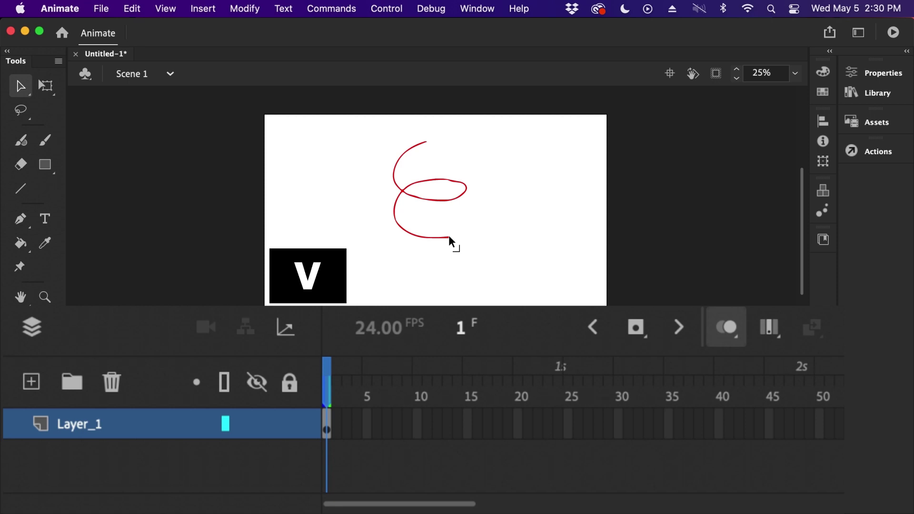
left_click_drag(341, 127, 554, 303)
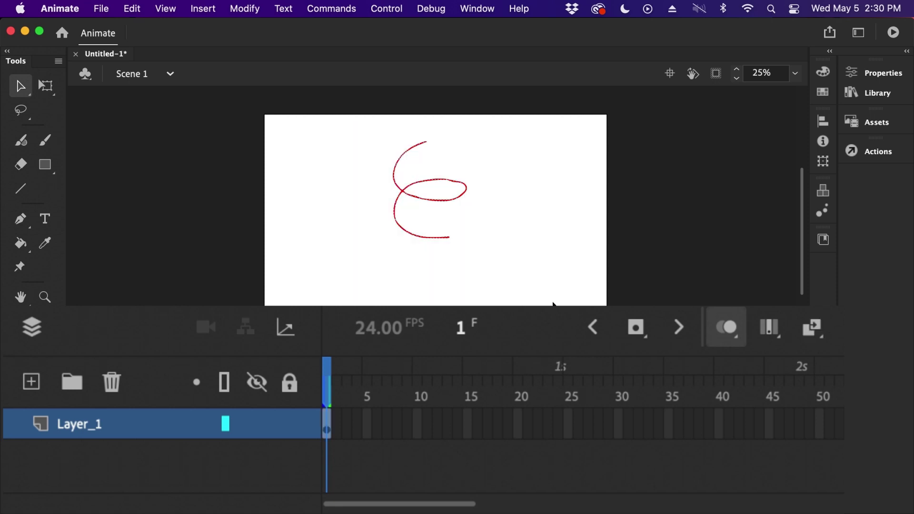
key("q")
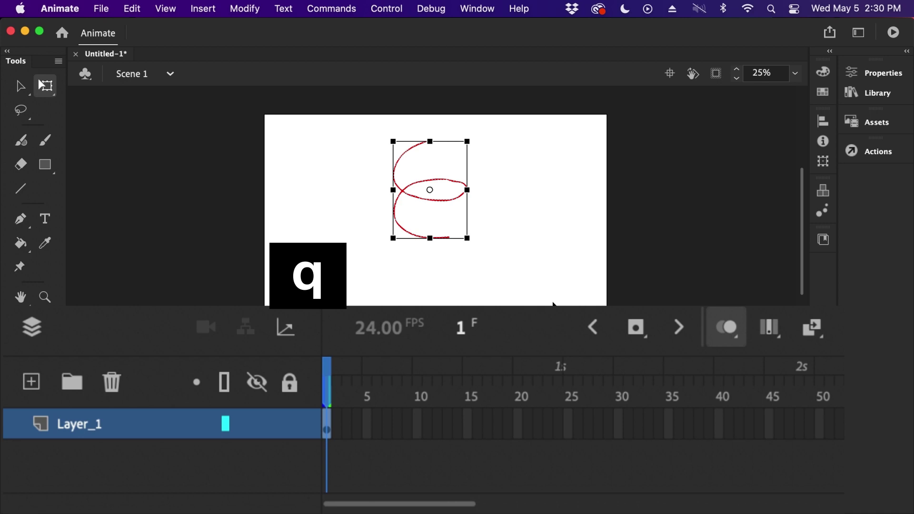
left_click_drag(460, 187, 462, 213)
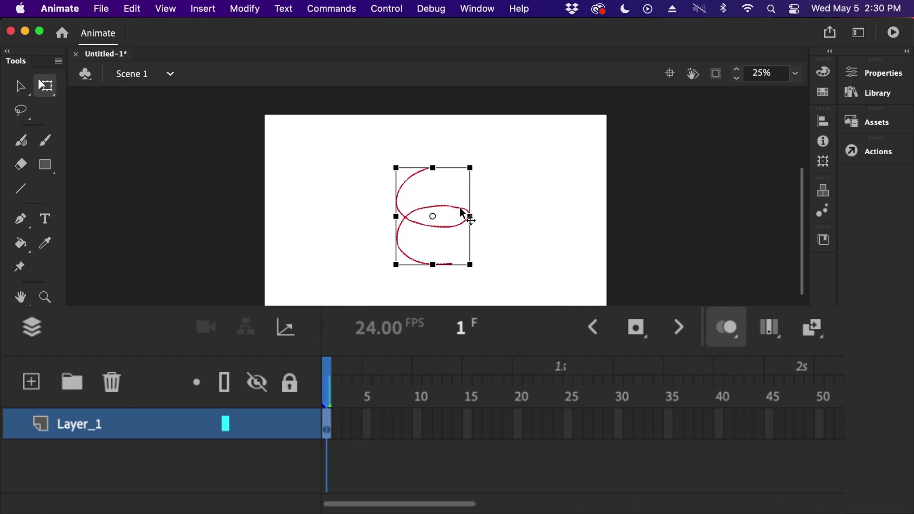
mouse_move(470, 168)
left_mouse_down()
mouse_move(496, 135)
mouse_move(493, 146)
left_mouse_up()
left_click_drag(473, 206, 474, 188)
left_click(532, 181)
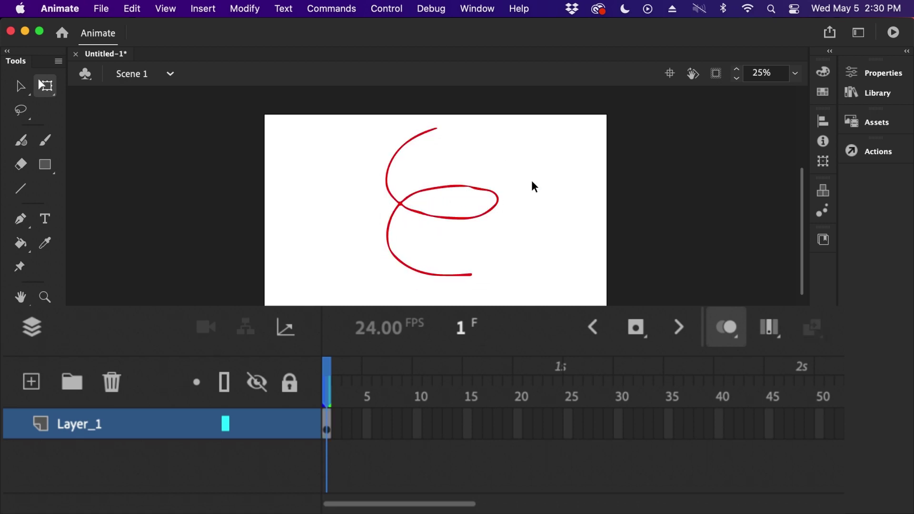
Lock Layer_1 and display its contents as outlines.
mouse_move(291, 426)
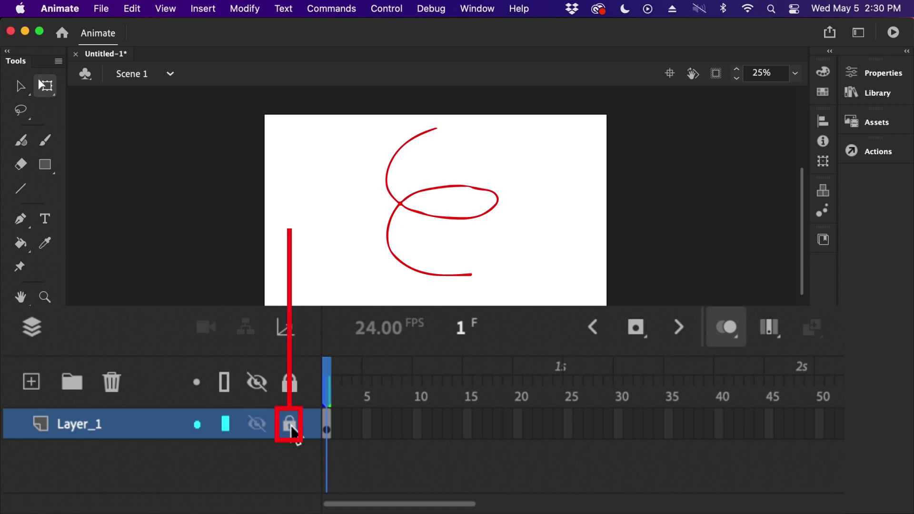
left_click(225, 425)
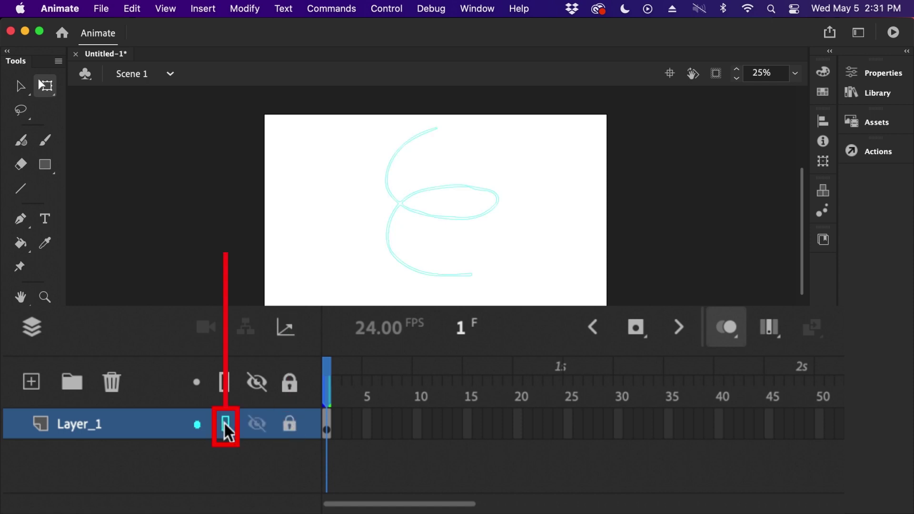
key("super+equal")
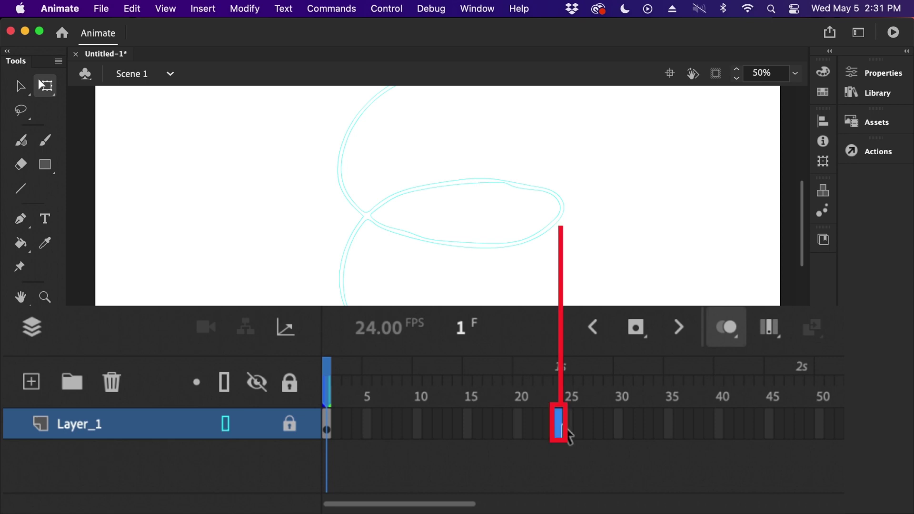
Extend Layer_1 to frame 24 and rename the layer "path guide".
key("F5")
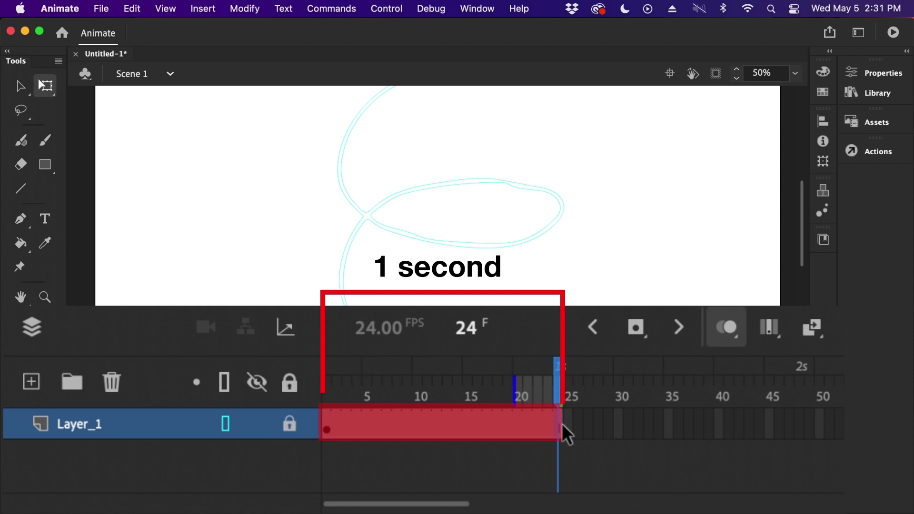
left_click(88, 425)
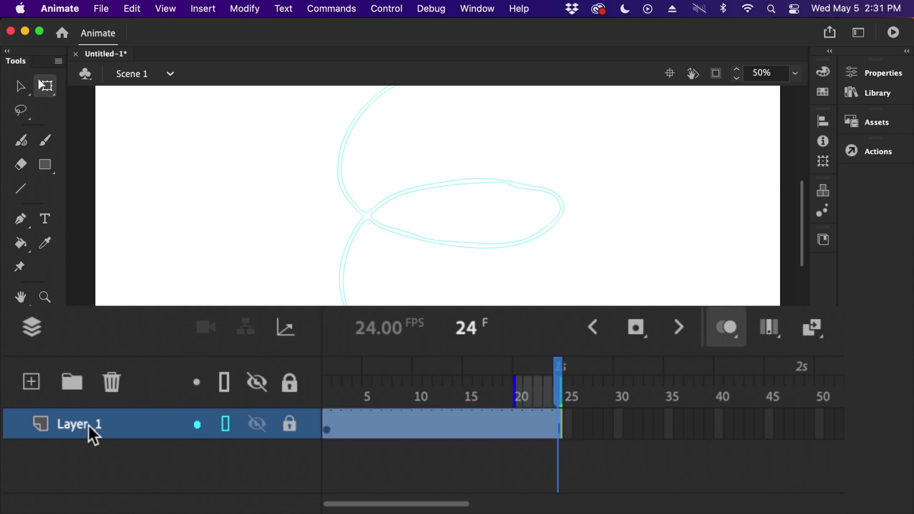
double_click(79, 424)
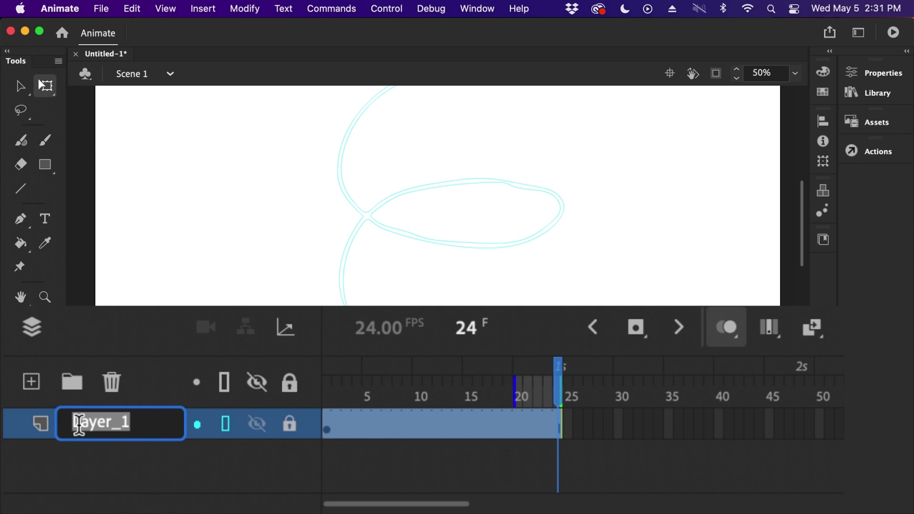
type("path guide")
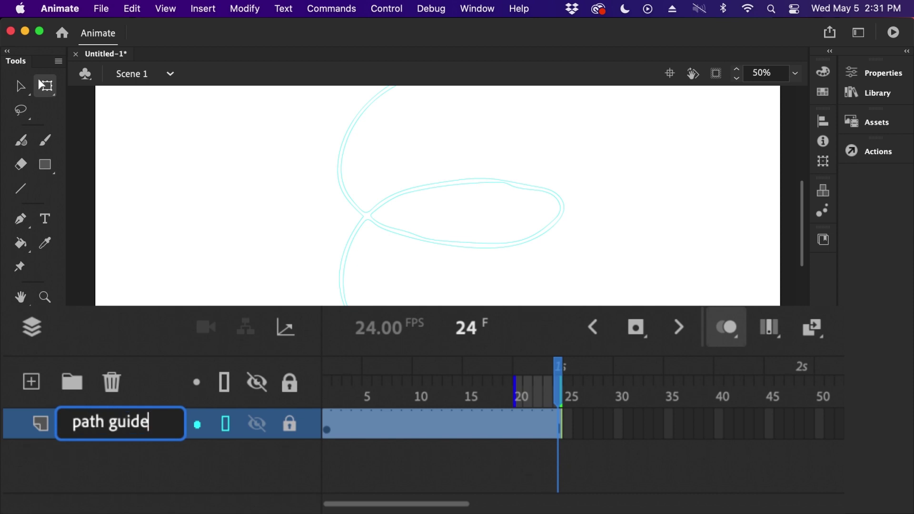
key("Return")
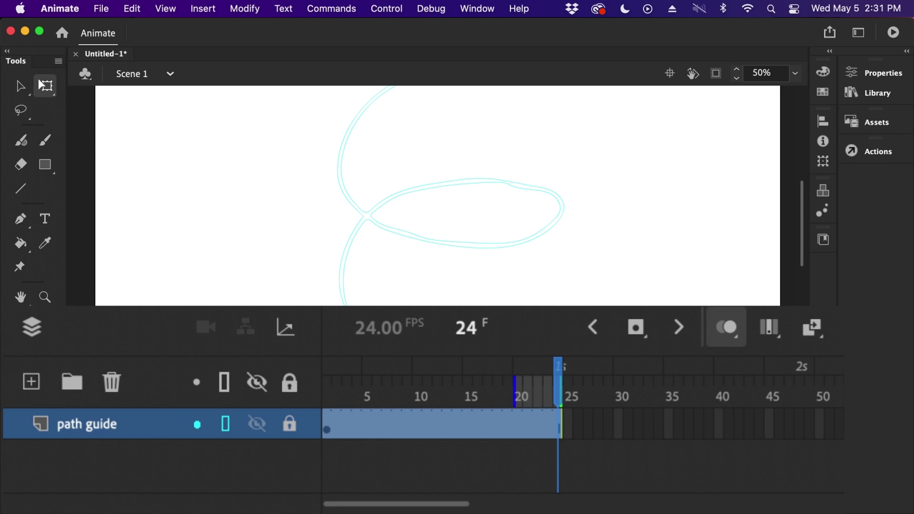
Add a new layer, move it below the path guide layer and select its first frame.
left_click(26, 380)
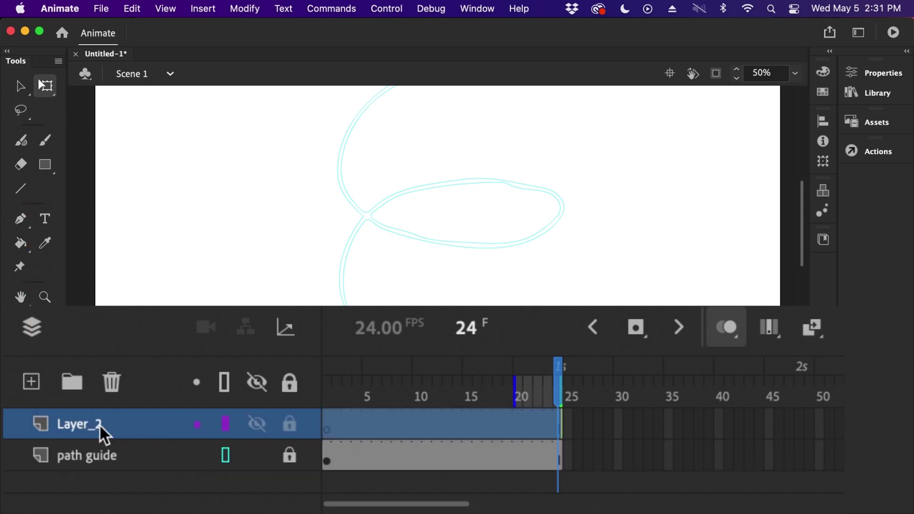
left_click_drag(100, 426, 95, 464)
left_click(326, 459)
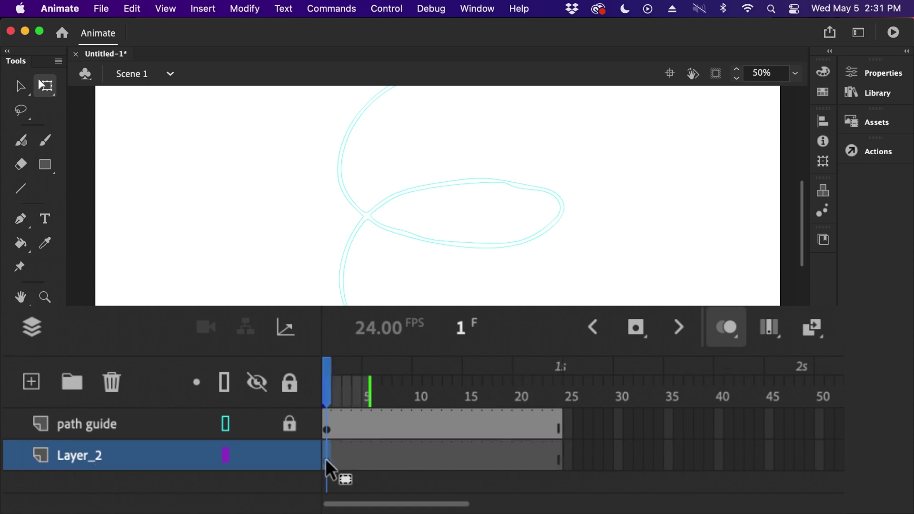
Display the path guide in full colour and try a brush stroke along the path's upper curve, undoing it.
left_click(226, 424)
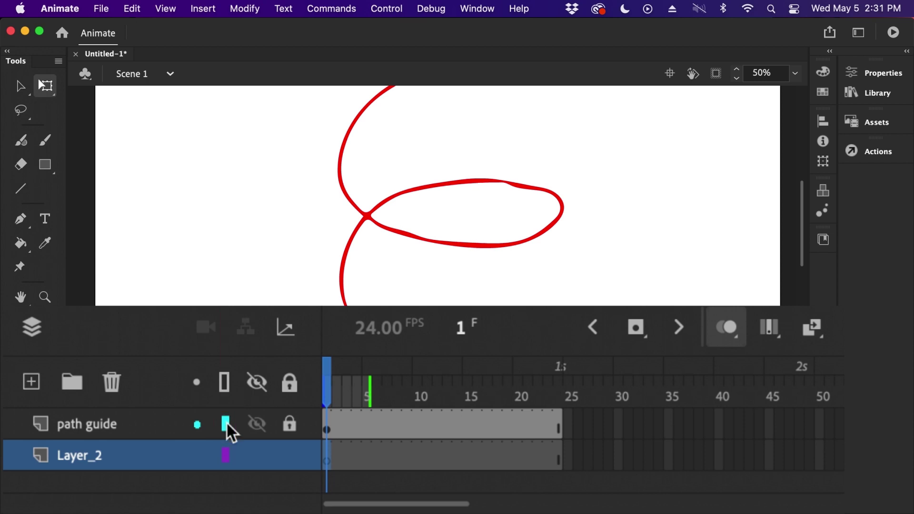
key("super+minus")
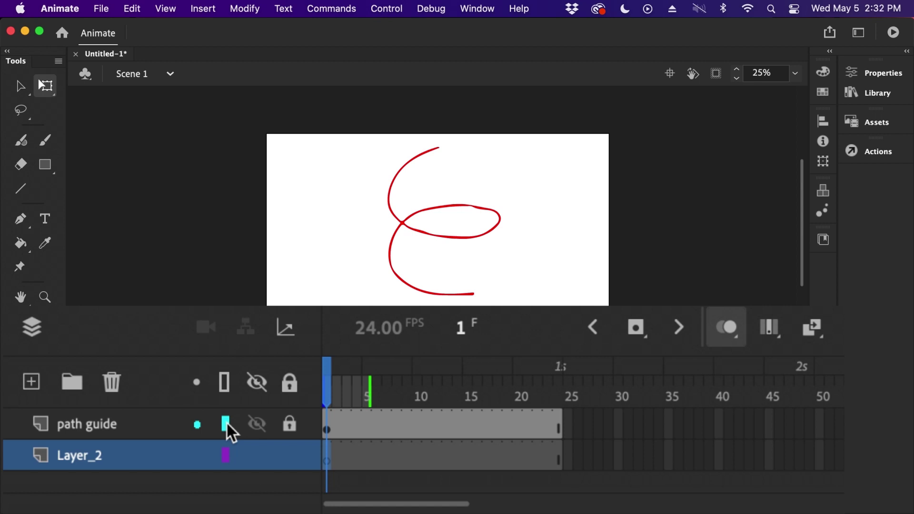
left_click_drag(402, 150, 393, 171)
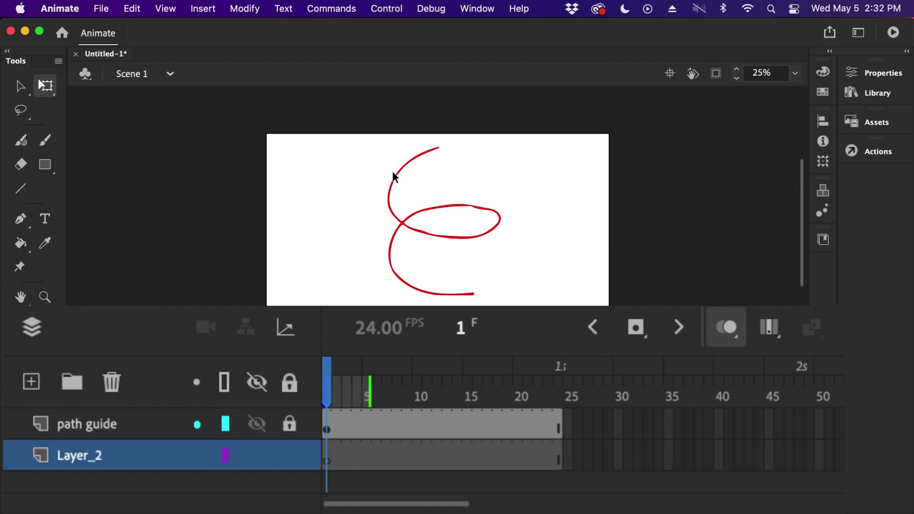
key("b")
mouse_move(436, 137)
left_mouse_down()
mouse_move(414, 189)
mouse_move(443, 138)
mouse_move(387, 182)
mouse_move(390, 213)
left_mouse_up()
key("super+z")
key("super+z")
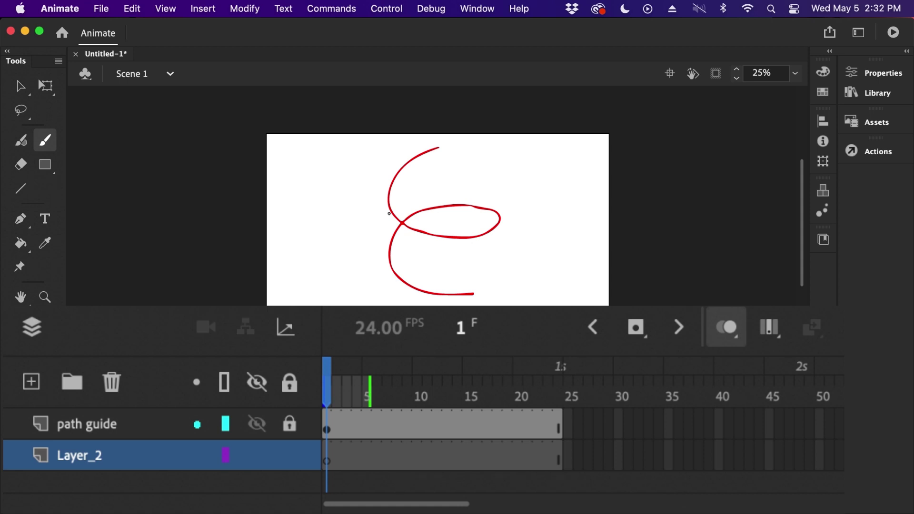
Mark the different sections of the path on Layer_2 with rough brush loops and a stroke along its lower curve.
mouse_move(432, 143)
left_mouse_down()
mouse_move(375, 187)
mouse_move(394, 202)
mouse_move(429, 146)
left_mouse_up()
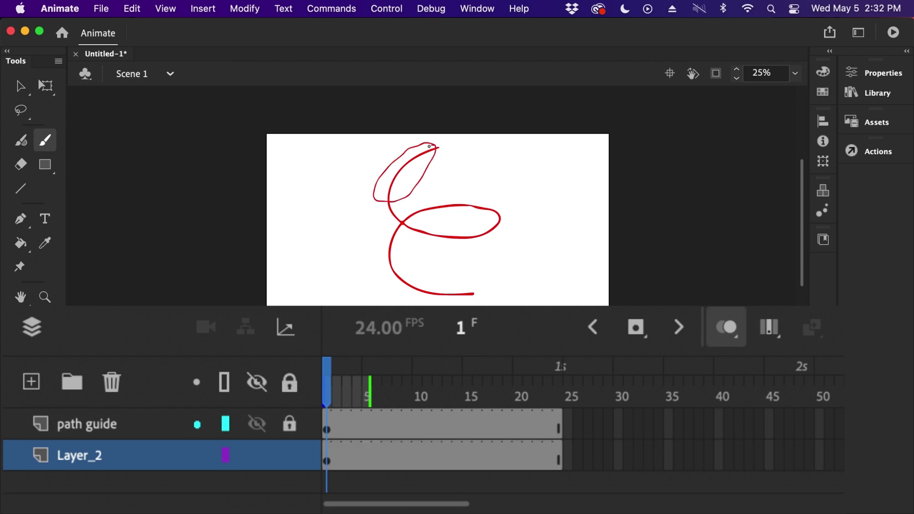
mouse_move(429, 222)
left_mouse_down()
mouse_move(401, 220)
mouse_move(432, 228)
mouse_move(413, 219)
left_mouse_up()
mouse_move(487, 188)
left_mouse_down()
mouse_move(456, 203)
mouse_move(458, 235)
mouse_move(489, 242)
mouse_move(510, 211)
mouse_move(479, 186)
left_mouse_up()
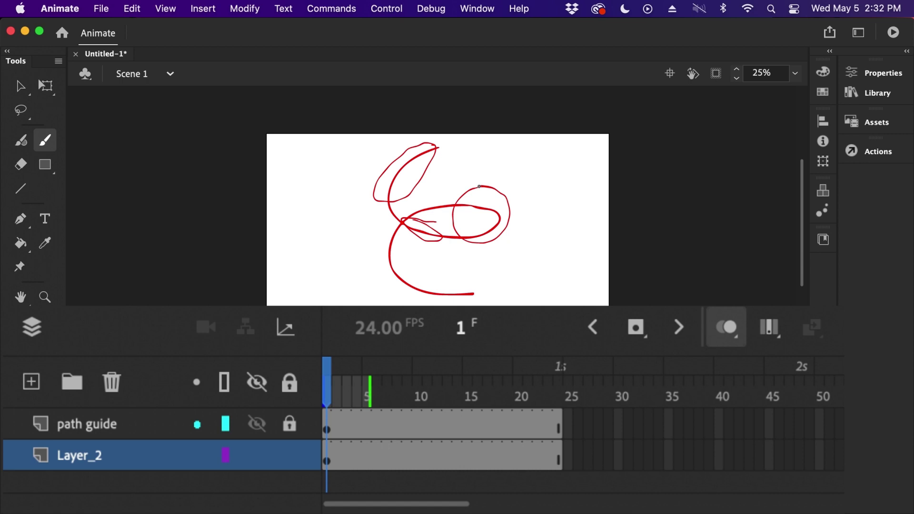
mouse_move(460, 194)
left_mouse_down()
mouse_move(429, 201)
mouse_move(389, 232)
mouse_move(377, 259)
left_mouse_up()
key("super+z")
mouse_move(465, 195)
left_mouse_down()
mouse_move(395, 221)
mouse_move(381, 256)
mouse_move(389, 273)
left_mouse_up()
key("super+z")
left_click_drag(473, 307, 417, 273)
mouse_move(401, 268)
left_mouse_down()
mouse_move(395, 288)
mouse_move(417, 270)
mouse_move(464, 273)
mouse_move(485, 299)
mouse_move(440, 306)
left_mouse_up()
key("super+z")
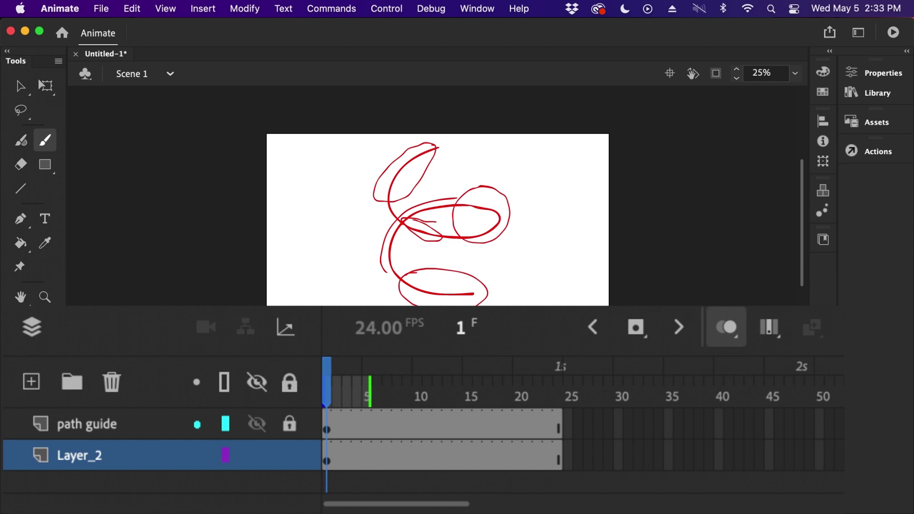
Delete all the brush marks on Layer_2 and display the path guide layer as outlines.
key("super+a")
key("Delete")
left_click(226, 424)
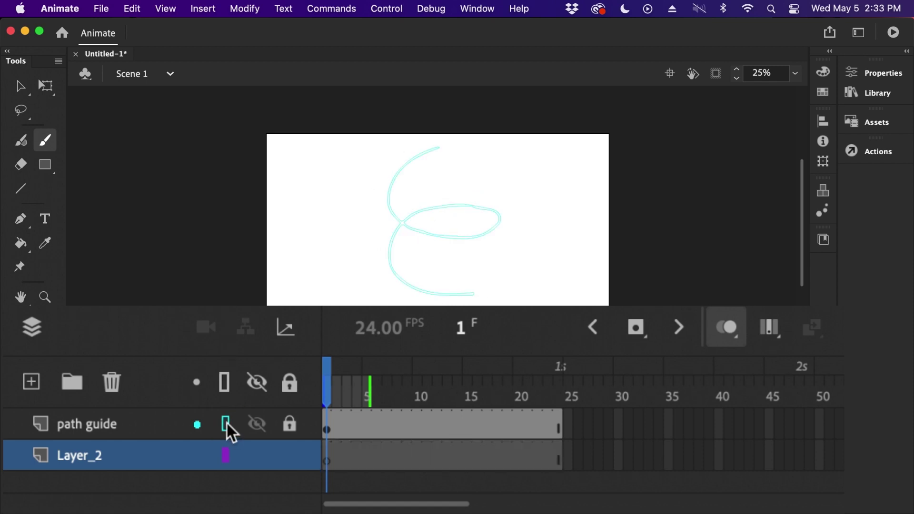
left_click(227, 424)
Draw a small circle with the Brush around the path's upper end on frame 1 of Layer_2.
left_click(325, 456)
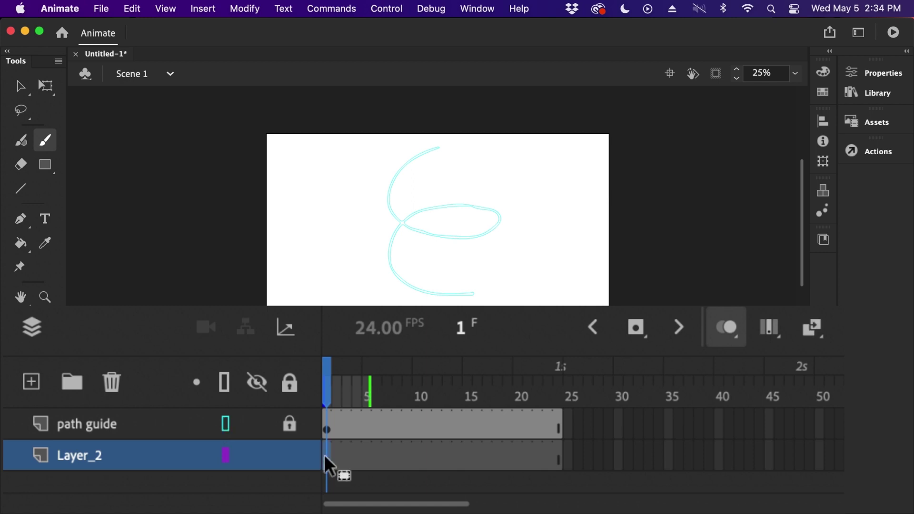
key("super+equal")
scroll(414, 303, "up", 5)
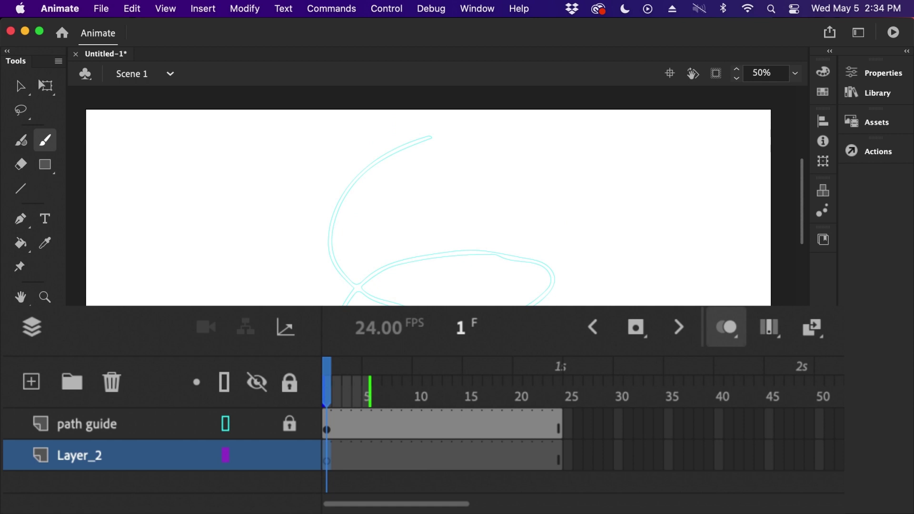
key("super+equal")
left_click_drag(468, 238, 474, 356)
mouse_move(422, 144)
left_mouse_down()
mouse_move(399, 156)
mouse_move(431, 207)
mouse_move(452, 158)
mouse_move(424, 144)
left_mouse_up()
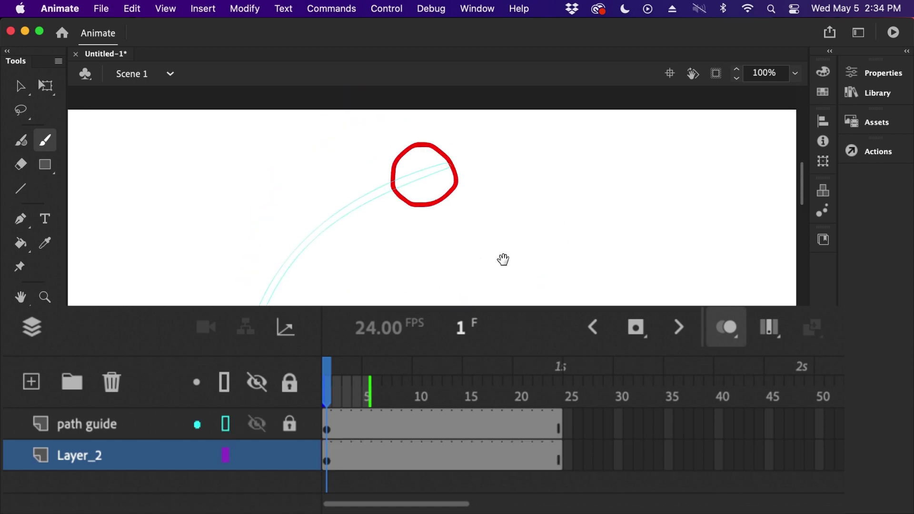
left_click_drag(500, 255, 510, 262)
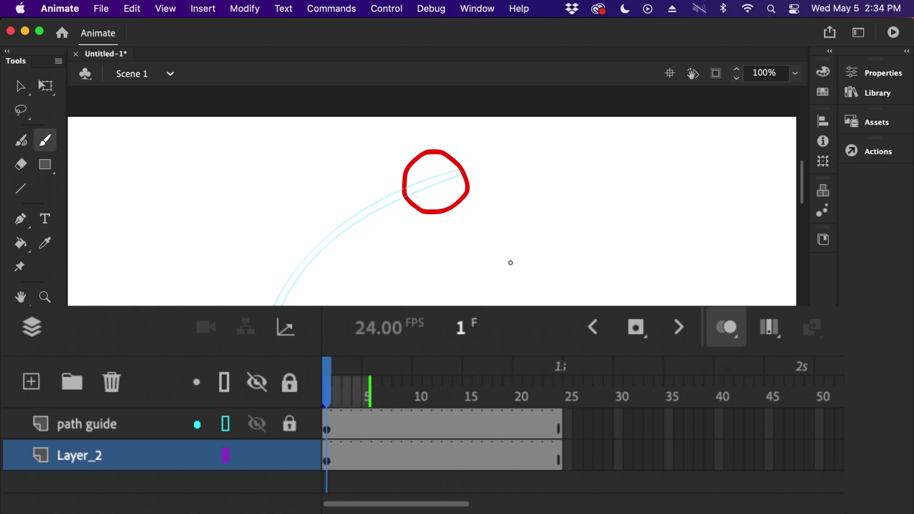
Insert a blank keyframe at frame 3 of Layer_2.
left_click(338, 460)
left_click(347, 460)
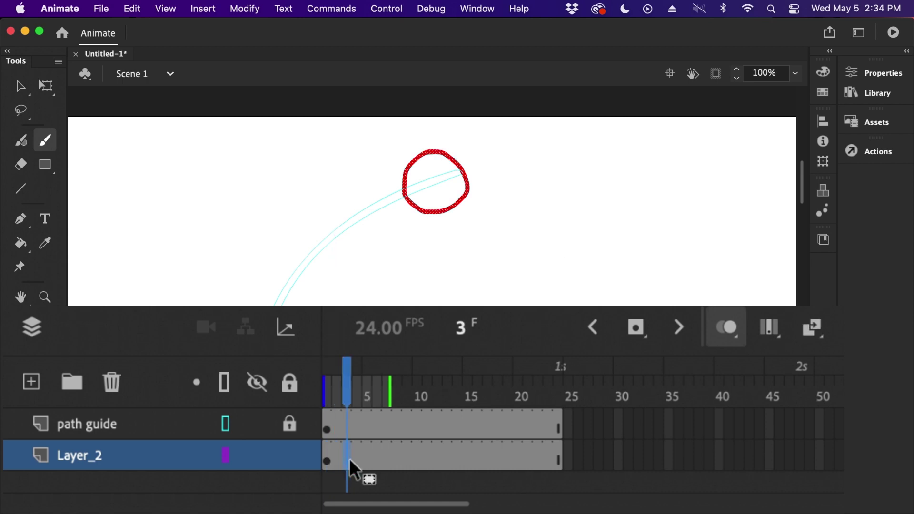
key("F7")
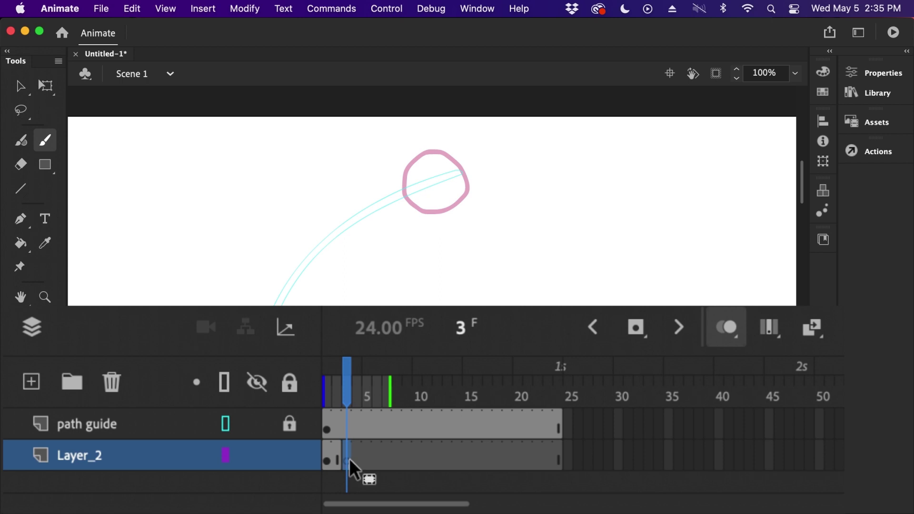
Try drawing a second circle farther down the path on frame 3 of Layer_2 and undo it.
mouse_move(406, 224)
left_mouse_down()
mouse_move(384, 207)
mouse_move(390, 171)
mouse_move(402, 161)
left_mouse_up()
key("super+z")
mouse_move(291, 305)
left_mouse_down()
mouse_move(305, 264)
mouse_move(338, 304)
left_mouse_up()
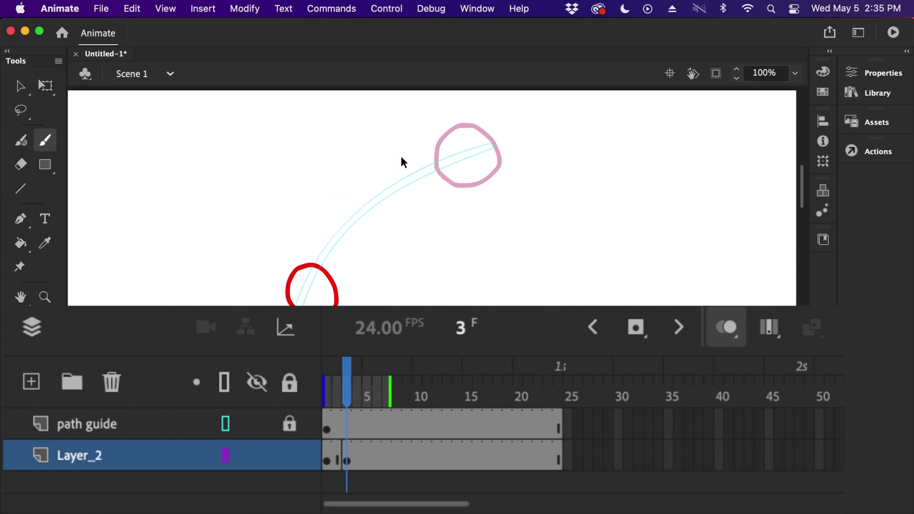
key("super+z")
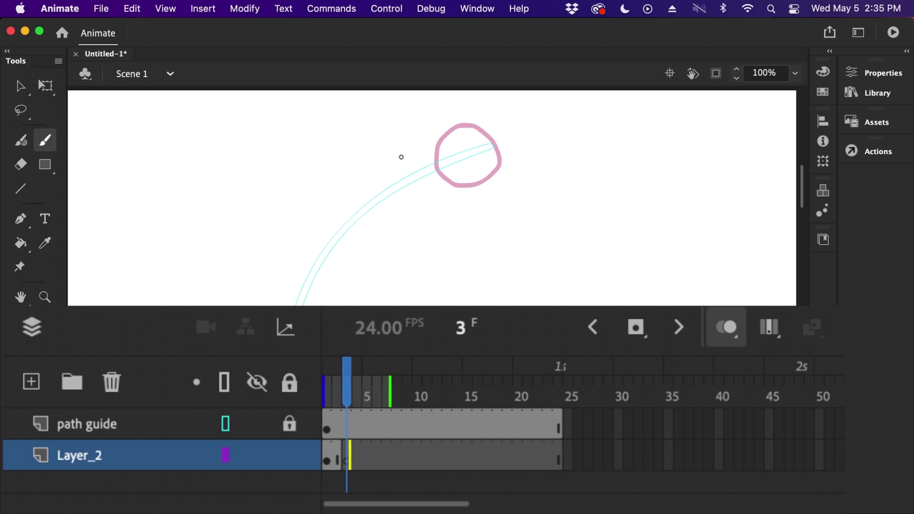
Draw a circle on frame 3 of Layer_2 slightly farther down the path, overlapping the frame 1 circle.
left_click_drag(424, 179, 438, 137)
key("super+z")
mouse_move(422, 175)
left_mouse_down()
mouse_move(430, 142)
mouse_move(462, 125)
mouse_move(481, 160)
mouse_move(467, 190)
mouse_move(427, 180)
left_mouse_up()
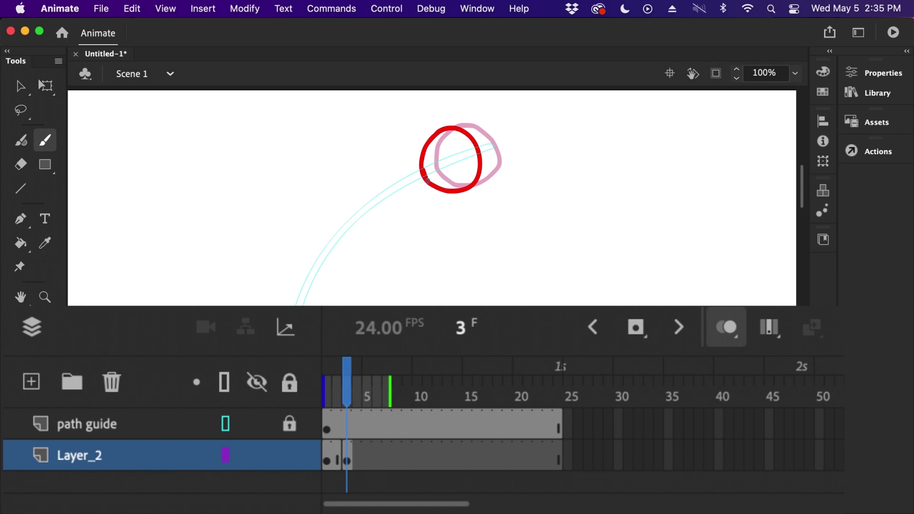
Insert a blank keyframe at frame 5 of Layer_2 and draw a circle on the path, clear of the frame 3 circle.
left_click(348, 460)
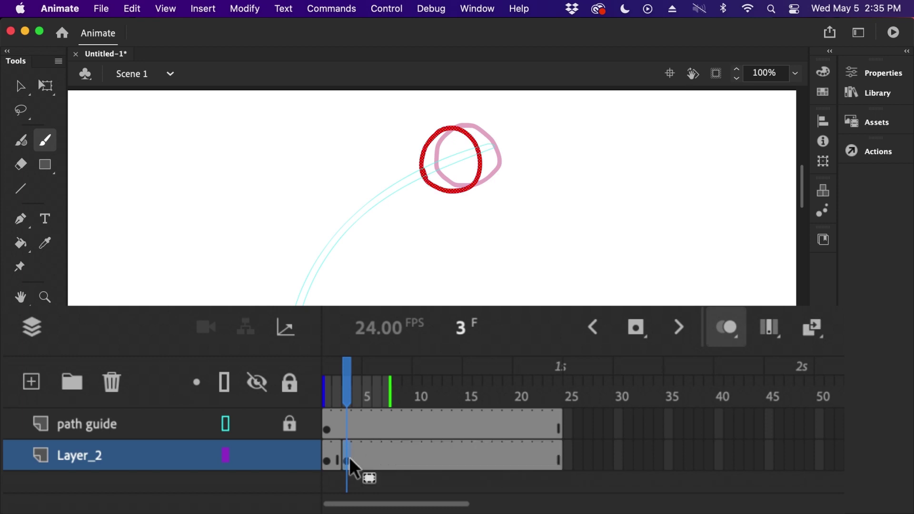
left_click_drag(349, 457, 364, 457)
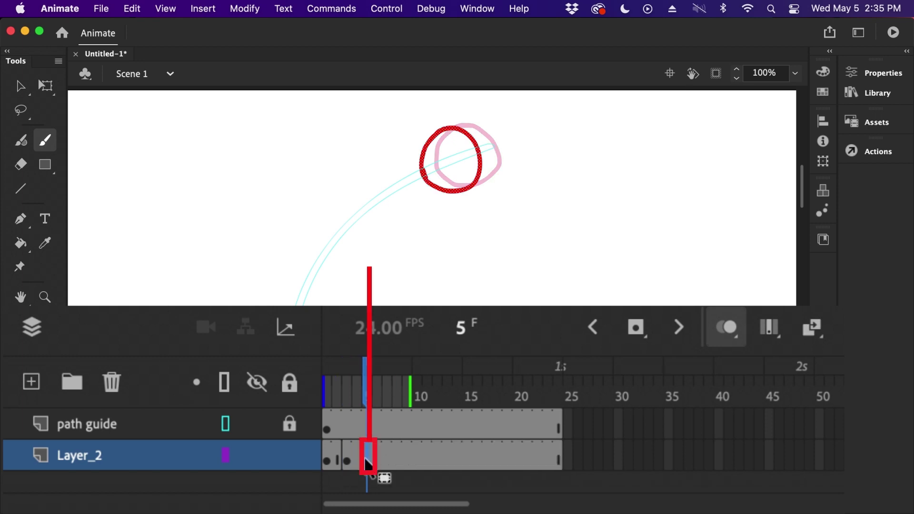
key("F7")
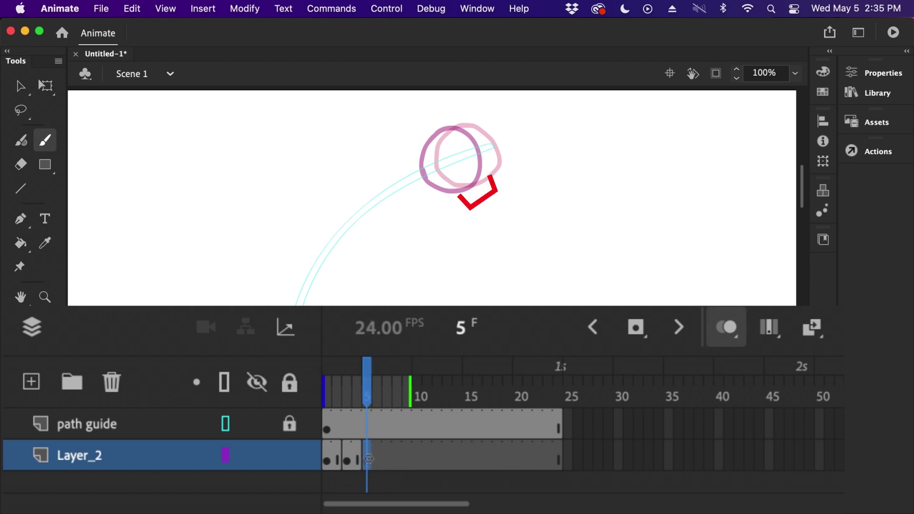
mouse_move(364, 230)
left_mouse_down()
mouse_move(348, 192)
mouse_move(380, 179)
mouse_move(397, 203)
mouse_move(378, 237)
mouse_move(346, 212)
mouse_move(341, 229)
mouse_move(339, 193)
mouse_move(335, 209)
mouse_move(348, 182)
mouse_move(362, 176)
mouse_move(380, 180)
mouse_move(396, 211)
mouse_move(362, 241)
mouse_move(385, 233)
mouse_move(394, 216)
mouse_move(353, 237)
mouse_move(376, 242)
mouse_move(399, 205)
left_mouse_up()
key("super+z")
key("super+z")
key("cmd+z")
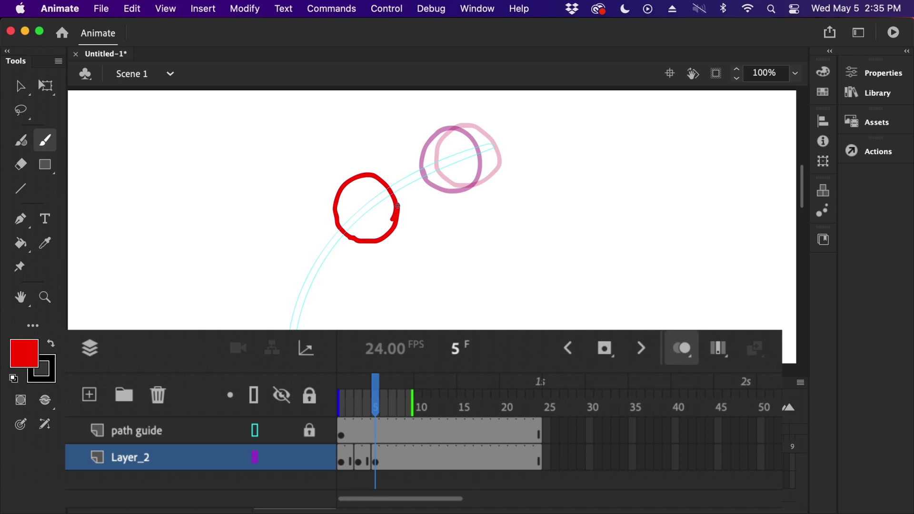
Insert a blank keyframe at frame 7 of Layer_2.
left_click(394, 462)
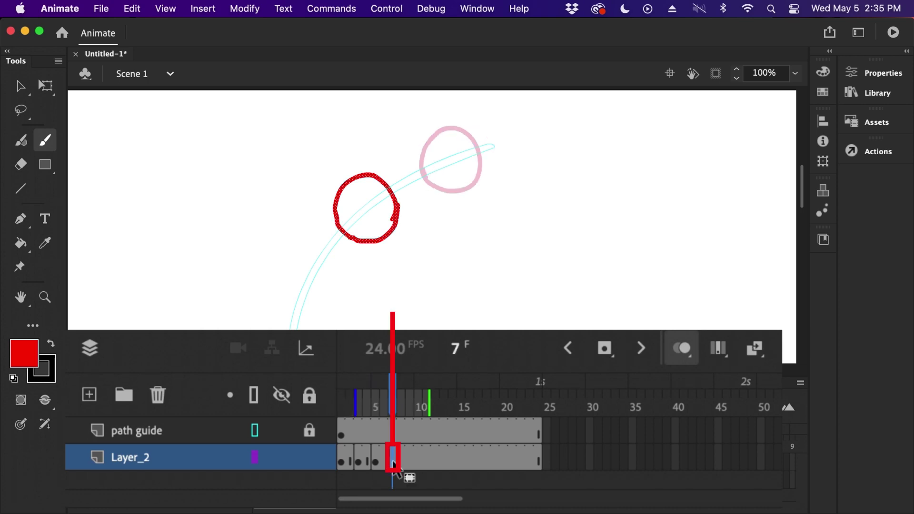
key("F7")
key("space")
left_click_drag(551, 205, 569, 149)
key("super+minus")
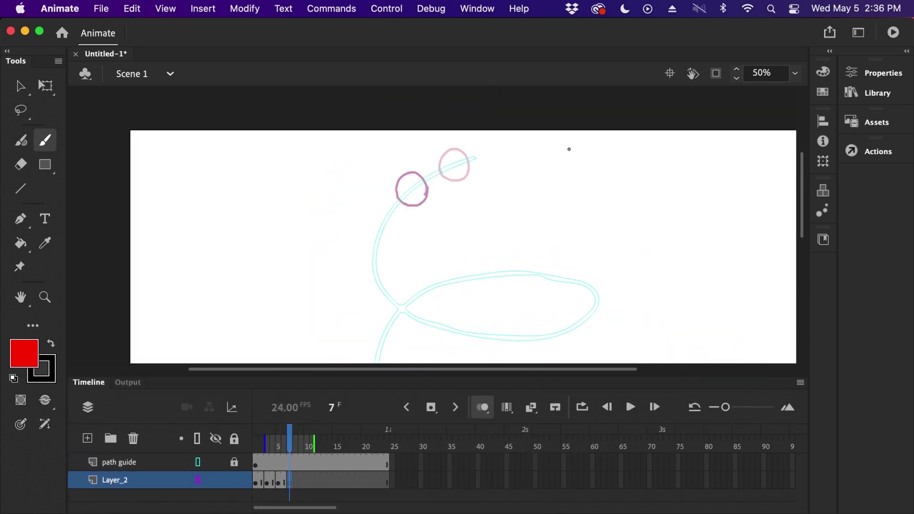
mouse_move(559, 249)
left_mouse_down()
mouse_move(592, 347)
mouse_move(543, 267)
left_mouse_up()
key("super+z")
key("super+equal")
key("super+minus")
key("super+equal")
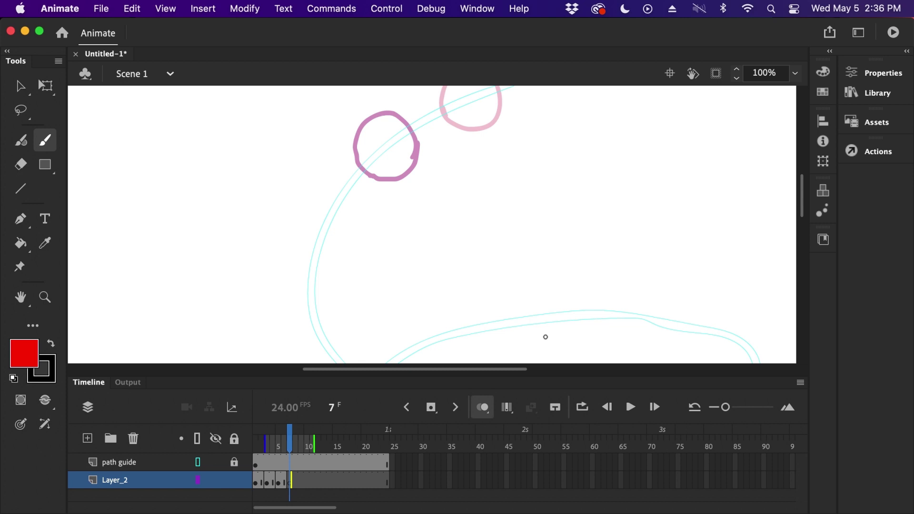
mouse_move(465, 98)
left_mouse_down()
mouse_move(400, 141)
mouse_move(465, 102)
left_mouse_up()
key("super+z")
scroll(403, 150, "down", 2)
mouse_move(393, 111)
left_mouse_down()
mouse_move(342, 178)
mouse_move(325, 268)
mouse_move(341, 326)
left_mouse_up()
key("super+z")
key("super+z")
key("super+z")
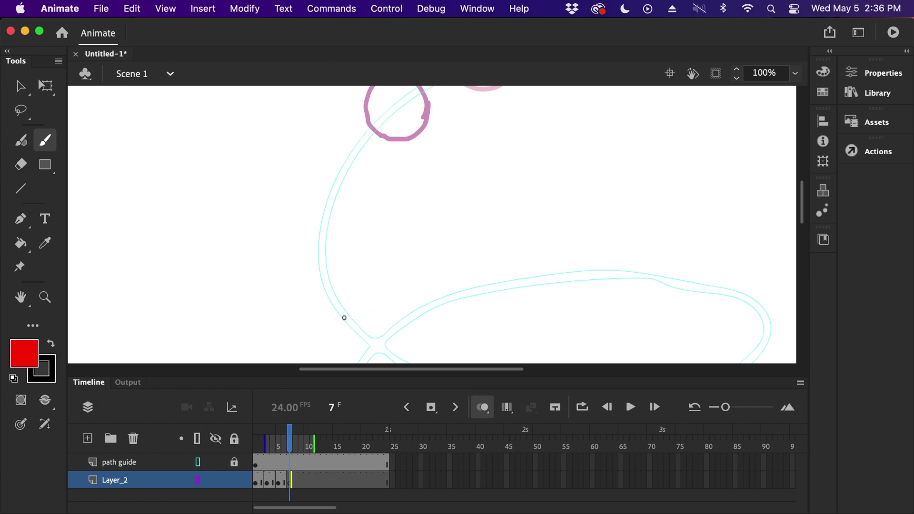
Draw a circle on frame 7 around the path's outer left curve, just above where the path crosses itself.
scroll(420, 292, "up", 4)
scroll(426, 253, "down", 2)
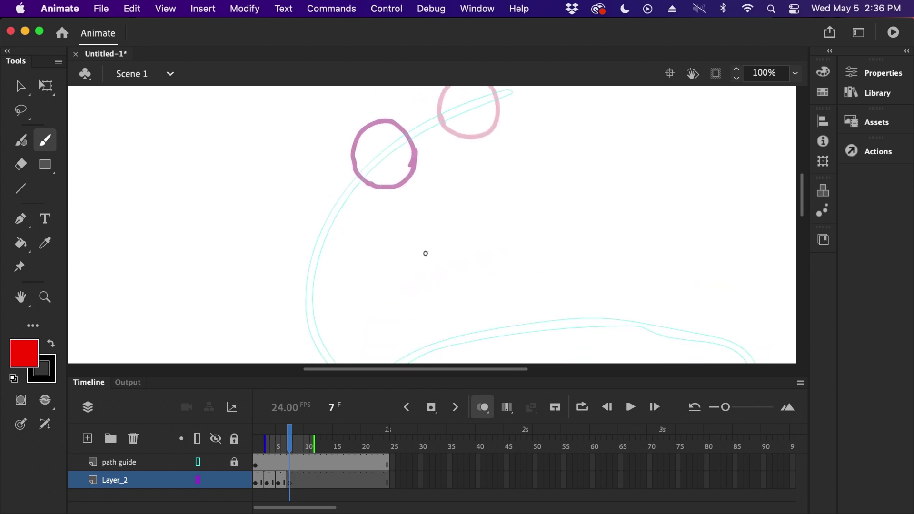
mouse_move(319, 348)
left_mouse_down()
mouse_move(286, 331)
mouse_move(288, 302)
mouse_move(306, 289)
mouse_move(327, 298)
mouse_move(341, 336)
mouse_move(298, 349)
mouse_move(282, 314)
mouse_move(296, 294)
mouse_move(336, 299)
mouse_move(346, 322)
mouse_move(341, 346)
mouse_move(310, 353)
left_mouse_up()
key("super+z")
scroll(474, 171, "down", 3)
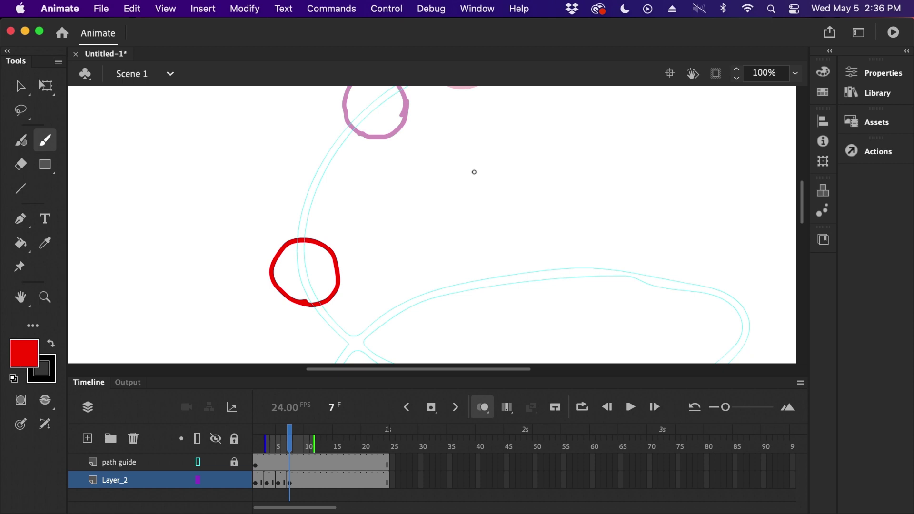
Insert a blank keyframe at frame 9 of Layer_2.
left_click(301, 482)
key("F7")
left_click_drag(556, 281, 507, 142)
key("super+minus")
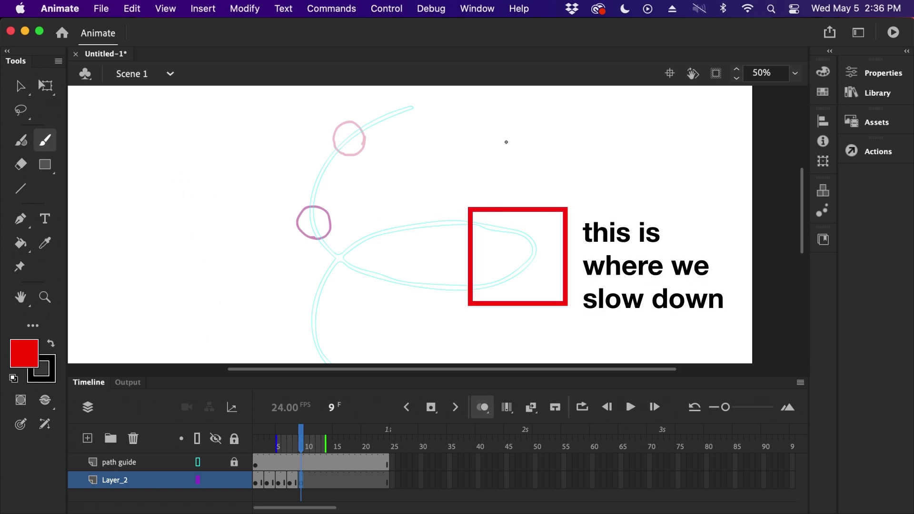
left_click_drag(523, 245, 553, 243)
left_click_drag(522, 225, 536, 256)
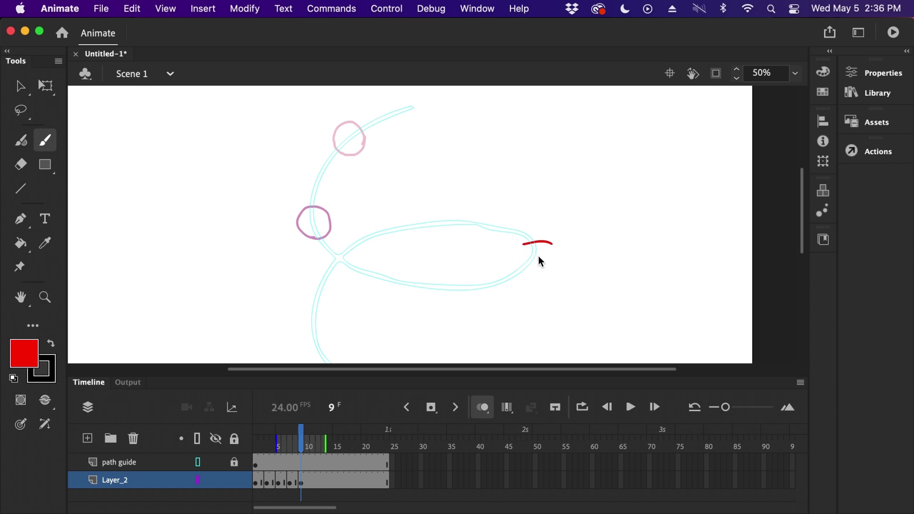
key("super+z")
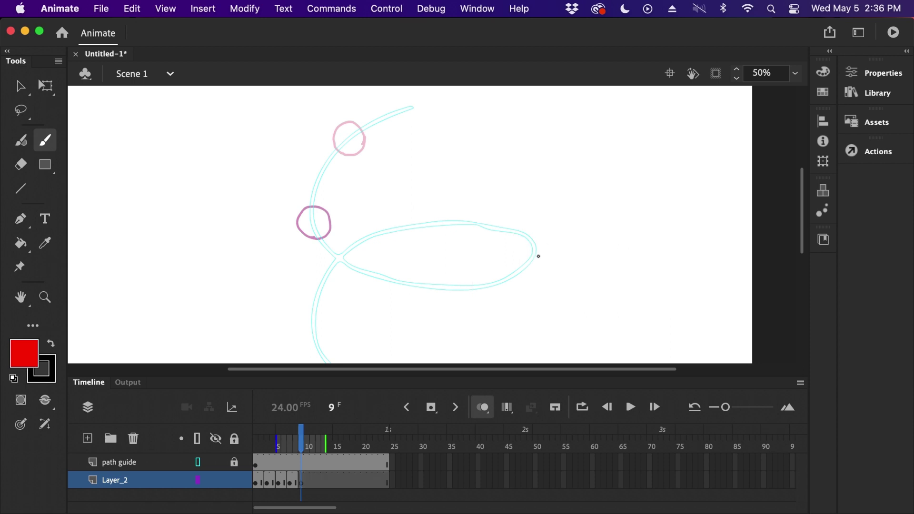
mouse_move(481, 272)
left_mouse_down()
mouse_move(468, 301)
mouse_move(474, 272)
left_mouse_up()
key("super+z")
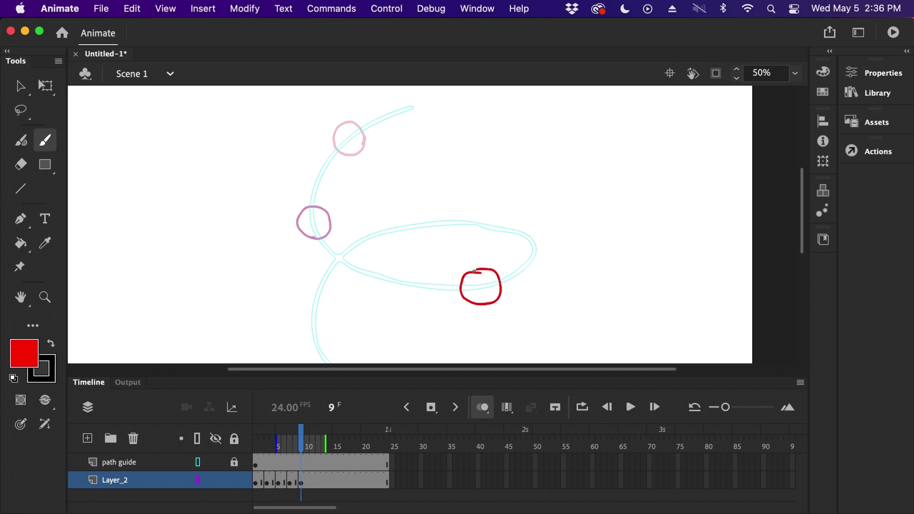
key("super+z")
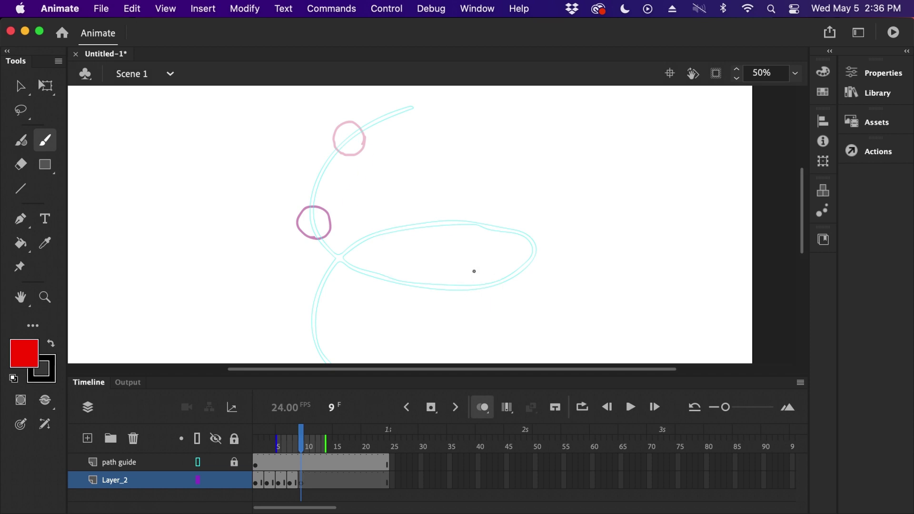
mouse_move(489, 261)
left_mouse_down()
mouse_move(474, 293)
mouse_move(505, 292)
mouse_move(490, 262)
left_mouse_up()
key("super+z")
left_click_drag(340, 141, 312, 218)
key("super+z")
mouse_move(485, 268)
left_mouse_down()
mouse_move(466, 290)
mouse_move(503, 292)
mouse_move(479, 267)
mouse_move(524, 282)
mouse_move(539, 271)
mouse_move(548, 253)
mouse_move(525, 225)
left_mouse_up()
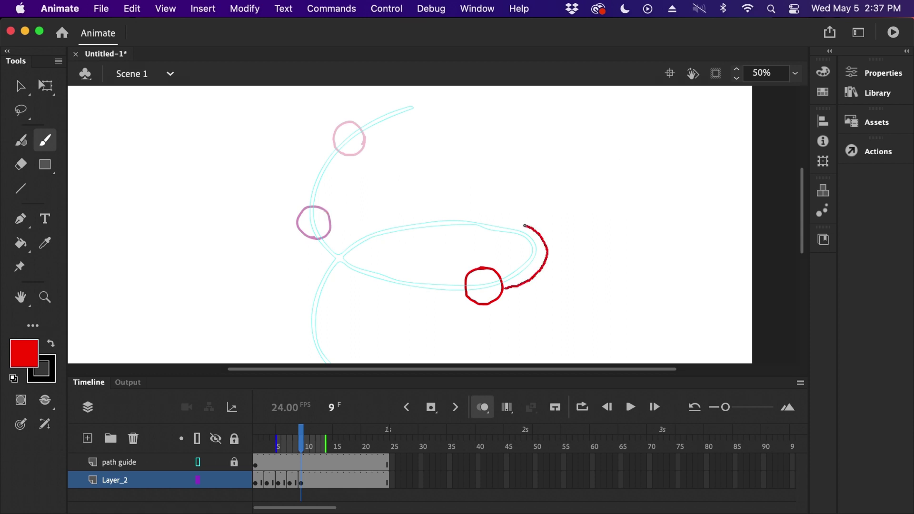
key("super+z")
key("super+z")
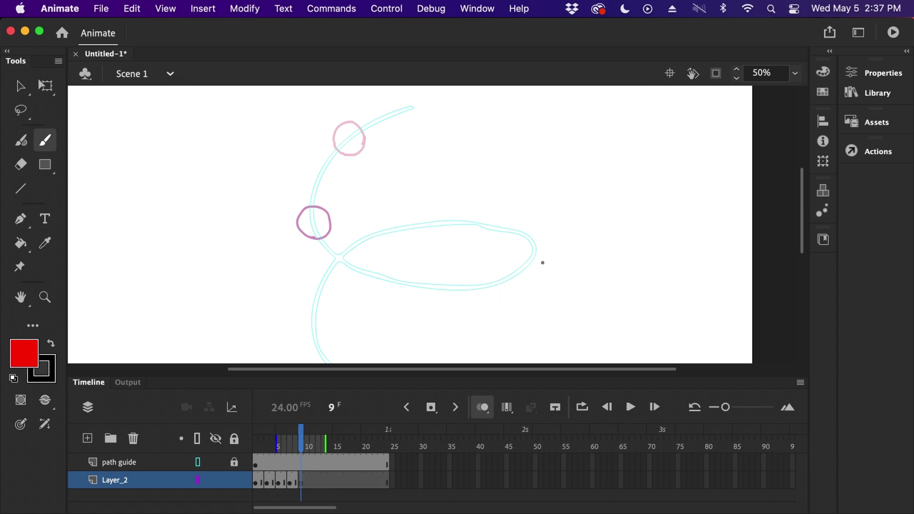
left_click_drag(348, 136, 311, 221)
key("super+z")
mouse_move(344, 139)
left_mouse_down()
mouse_move(318, 184)
mouse_move(315, 226)
left_mouse_up()
key("super+z")
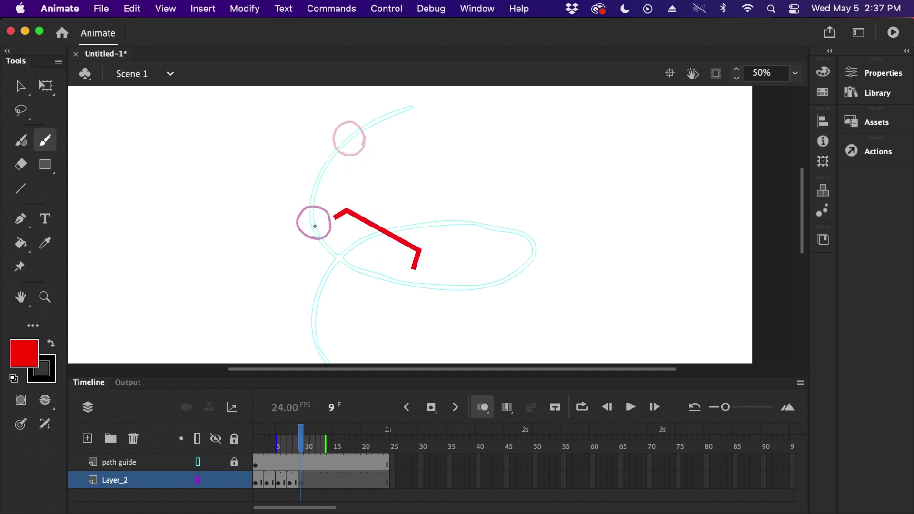
mouse_move(407, 295)
left_mouse_down()
mouse_move(393, 267)
mouse_move(410, 258)
mouse_move(429, 274)
mouse_move(405, 297)
mouse_move(393, 280)
mouse_move(415, 252)
mouse_move(393, 279)
mouse_move(410, 253)
mouse_move(429, 265)
mouse_move(422, 292)
left_mouse_up()
key("super+z")
key("super+z")
key("super+z")
Draw a circle on frame 9 around the lower side of the loop, a short way past the path crossing.
key("super+=")
left_click_drag(436, 262, 437, 200)
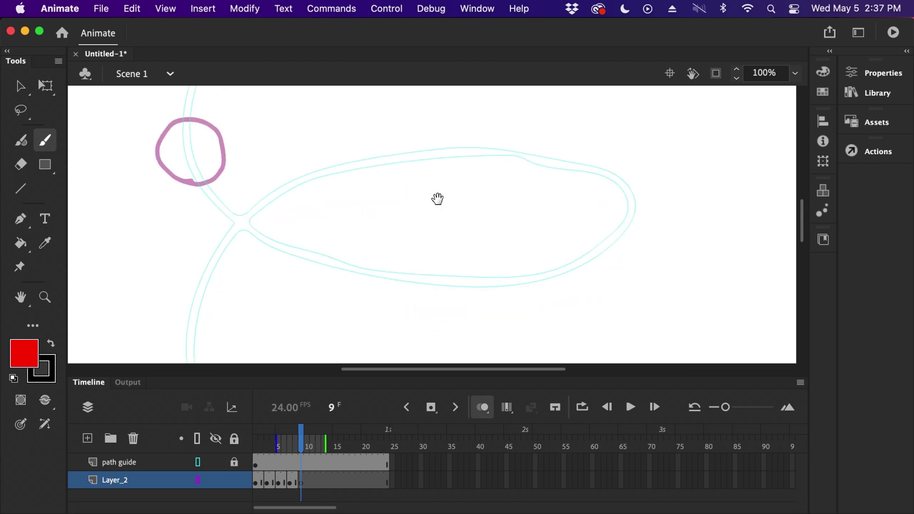
mouse_move(381, 299)
left_mouse_down()
mouse_move(357, 286)
mouse_move(355, 257)
mouse_move(371, 240)
mouse_move(406, 253)
mouse_move(397, 305)
mouse_move(411, 292)
mouse_move(409, 255)
left_mouse_up()
left_click_drag(614, 209, 524, 231)
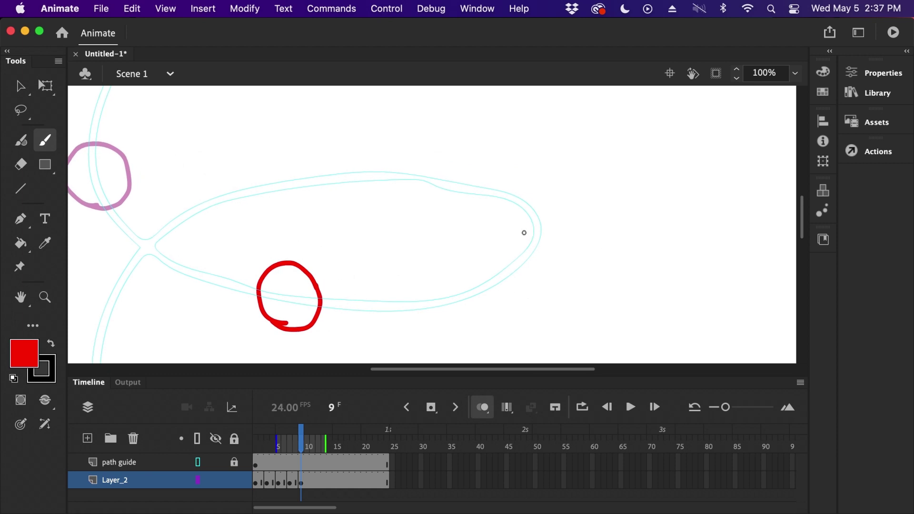
Insert a blank keyframe at frame 11 of Layer_2.
left_click(319, 482)
left_click(312, 483)
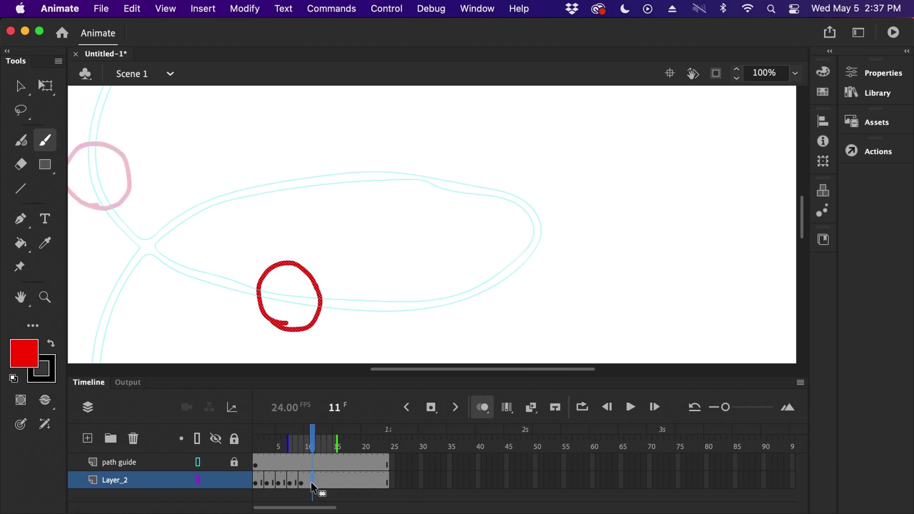
key("F7")
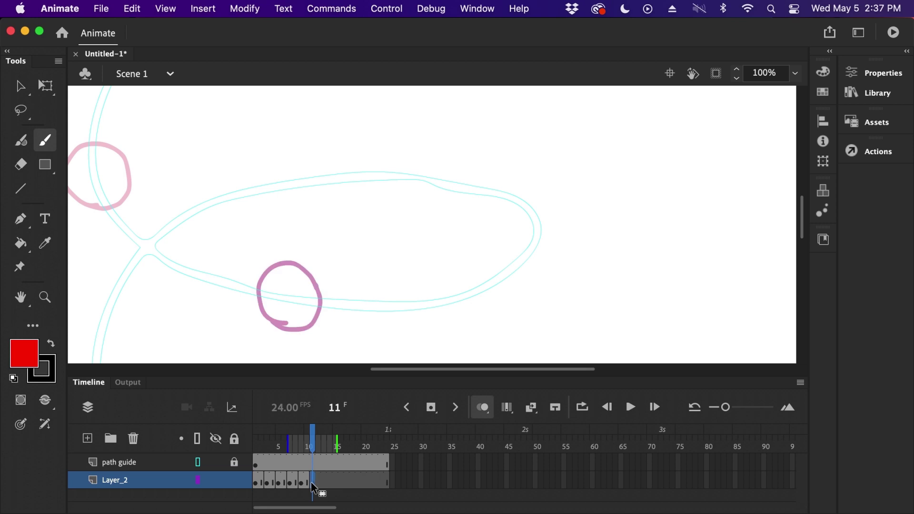
left_click_drag(554, 300, 587, 302)
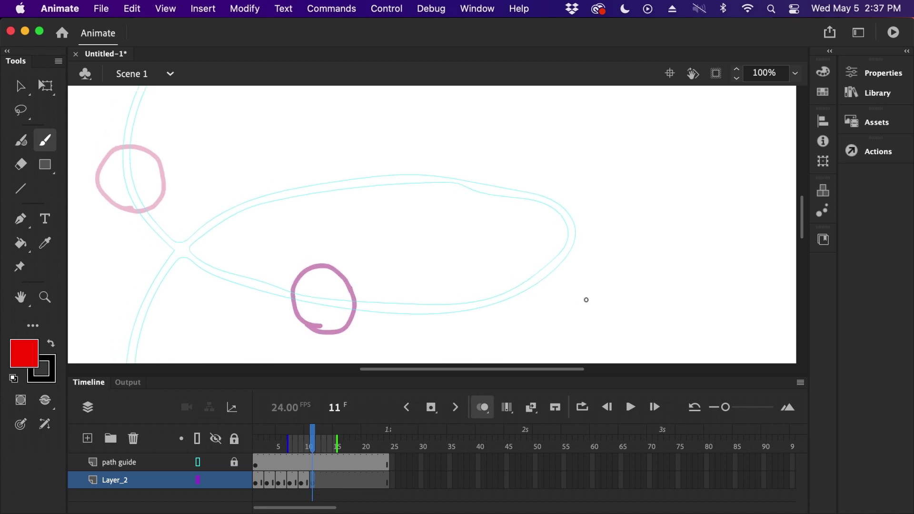
mouse_move(143, 185)
left_mouse_down()
mouse_move(159, 233)
mouse_move(331, 308)
left_mouse_up()
left_click_drag(255, 196, 188, 343)
key("super+z")
key("super+z")
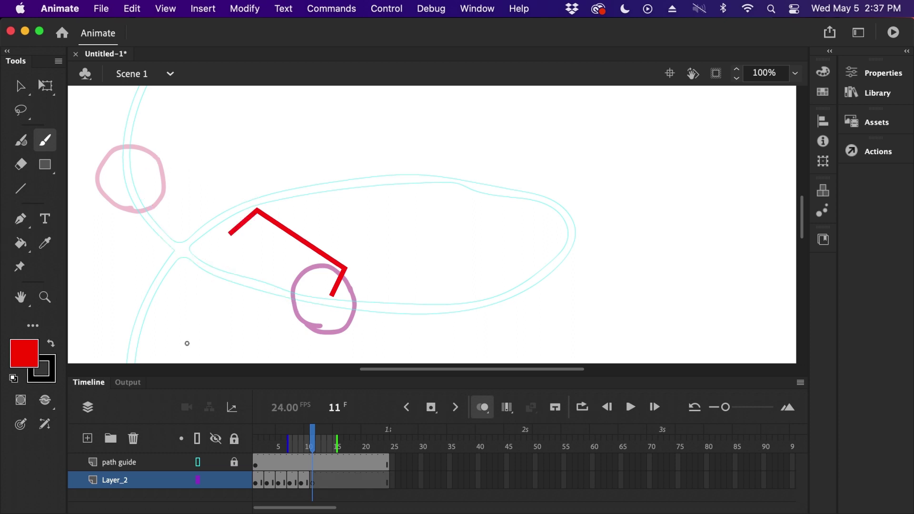
Draw a circle on frame 11 farther along the loop's lower side, spaced closer than the previous gap.
mouse_move(452, 280)
left_mouse_down()
mouse_move(430, 305)
mouse_move(458, 332)
left_mouse_up()
mouse_move(452, 279)
left_mouse_down()
mouse_move(474, 278)
mouse_move(487, 305)
mouse_move(476, 326)
mouse_move(452, 329)
left_mouse_up()
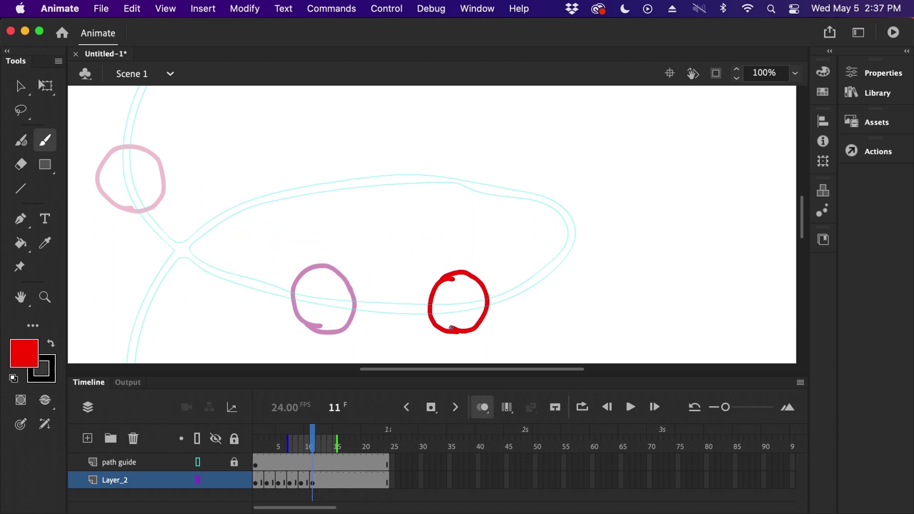
Insert a blank keyframe at frame 13 of Layer_2 and draw a circle where the loop's lower side bends upward.
left_click(324, 482)
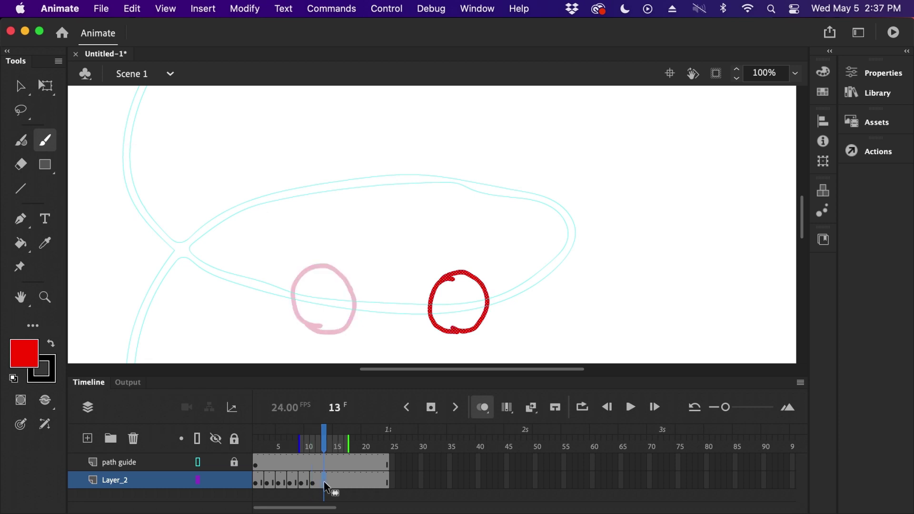
key("F7")
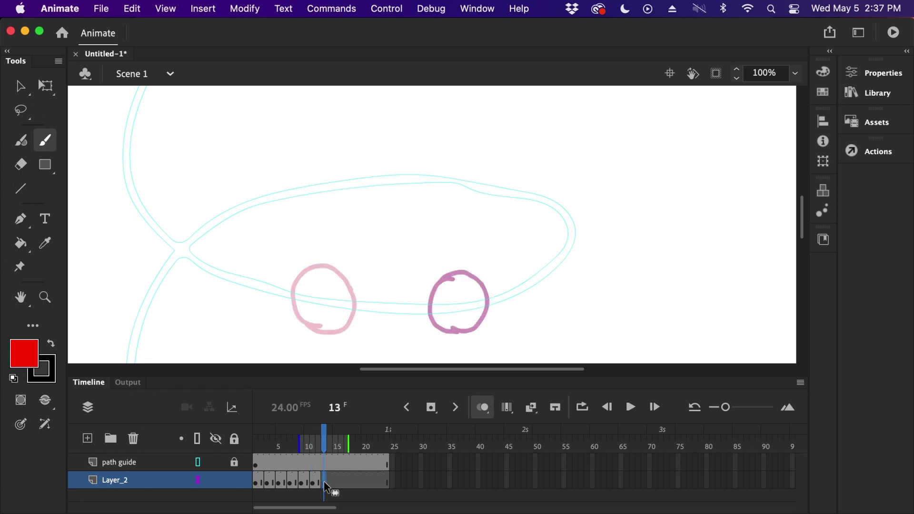
left_click_drag(394, 258, 396, 350)
key("super+z")
mouse_move(535, 249)
left_mouse_down()
mouse_move(510, 276)
mouse_move(520, 295)
mouse_move(542, 299)
mouse_move(559, 286)
mouse_move(515, 267)
mouse_move(519, 296)
mouse_move(550, 301)
mouse_move(570, 271)
mouse_move(561, 255)
mouse_move(530, 246)
left_mouse_up()
key("super+z")
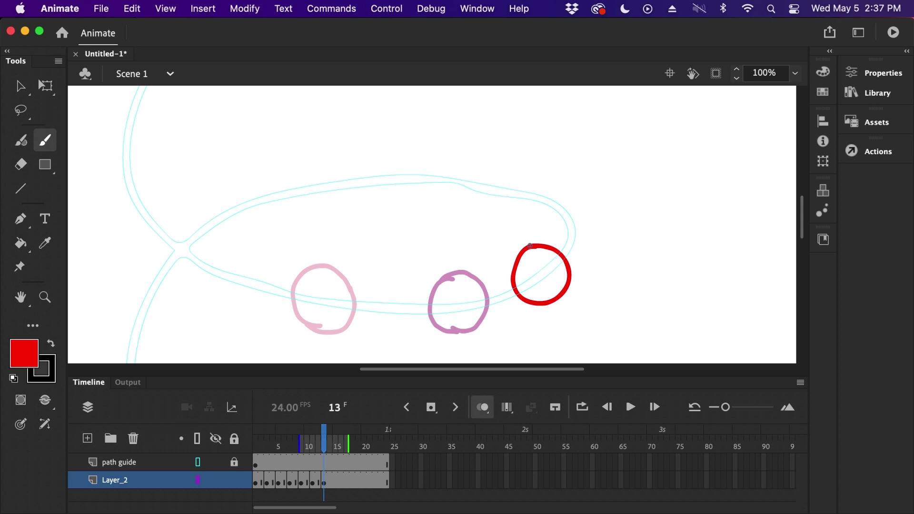
Insert a blank keyframe at frame 15 of Layer_2 and draw a circle at the loop's far right end, overlapping the frame 13 circle.
left_click(335, 483)
scroll(604, 190, "down", 10)
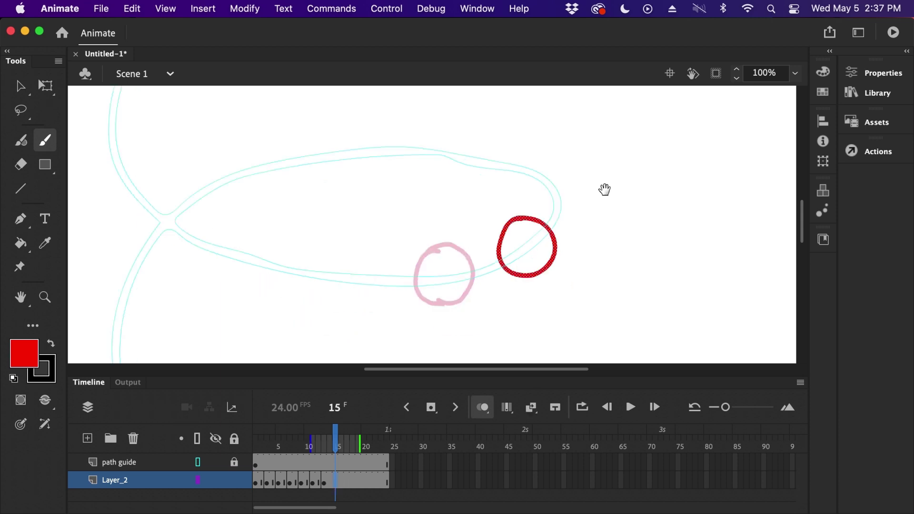
left_click_drag(458, 208, 455, 288)
key("super+z")
scroll(606, 265, "up", 10)
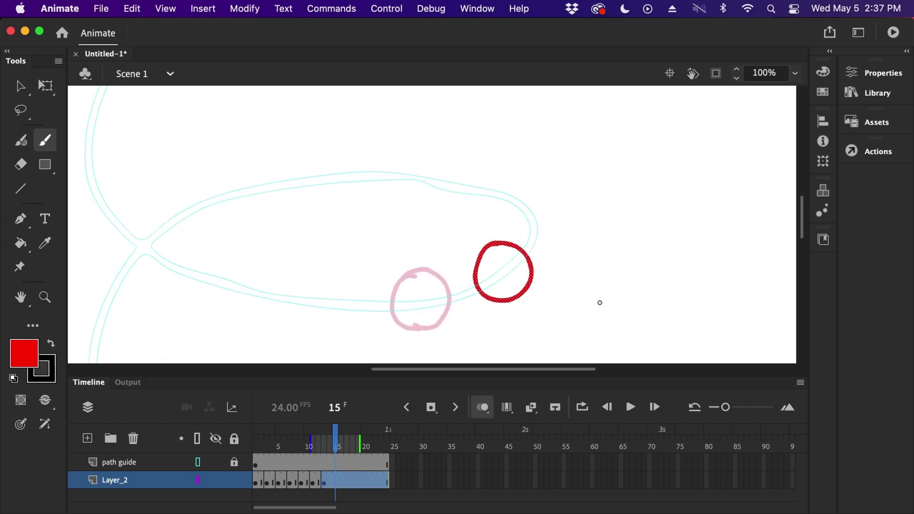
left_click(336, 485)
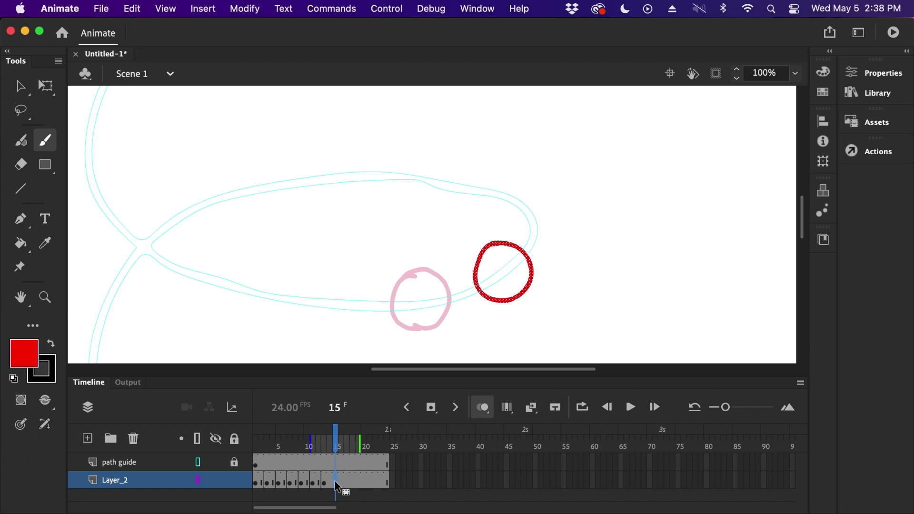
key("F7")
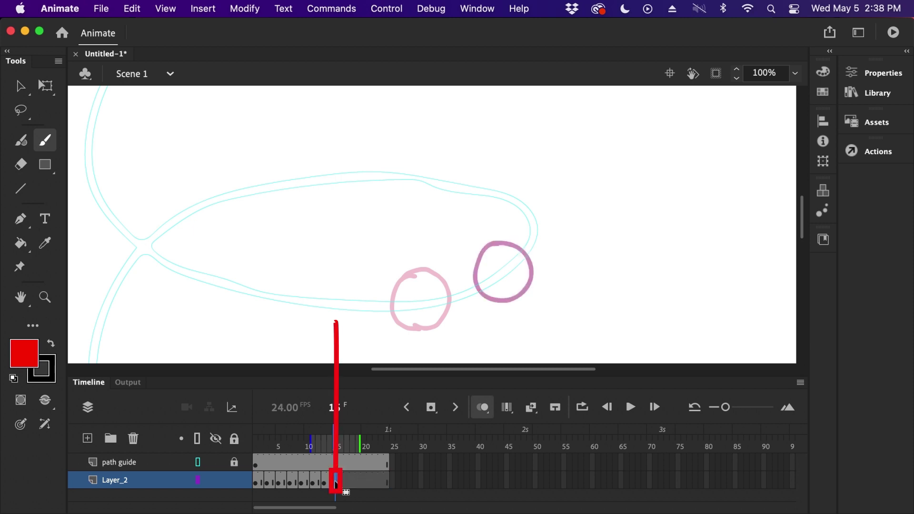
key("super+z")
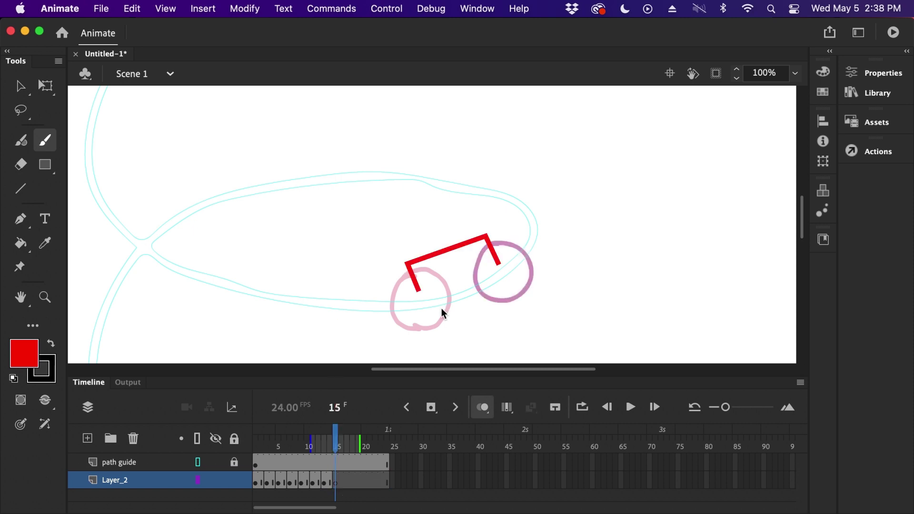
mouse_move(528, 206)
left_mouse_down()
mouse_move(507, 222)
mouse_move(509, 250)
mouse_move(525, 257)
mouse_move(547, 249)
mouse_move(552, 231)
mouse_move(541, 210)
mouse_move(522, 206)
left_mouse_up()
Insert a blank keyframe at frame 17 of Layer_2.
left_click(347, 481)
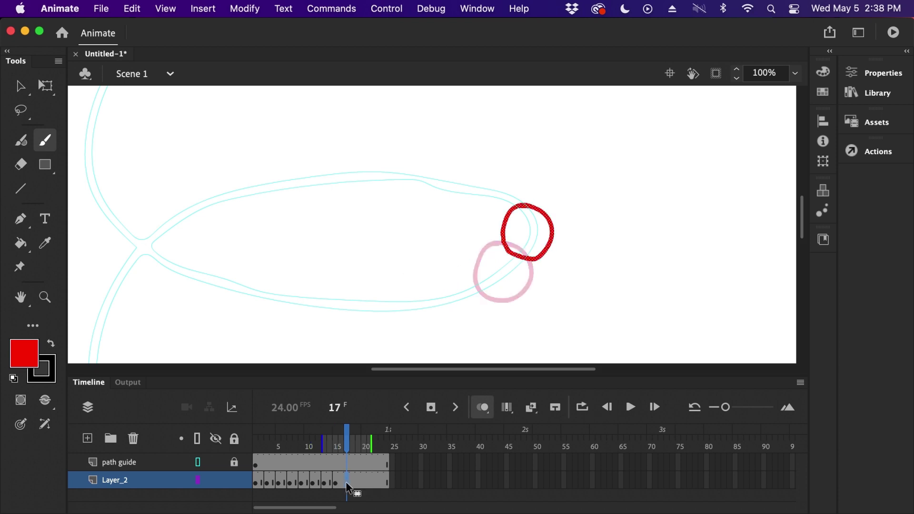
key("F7")
left_click(348, 484)
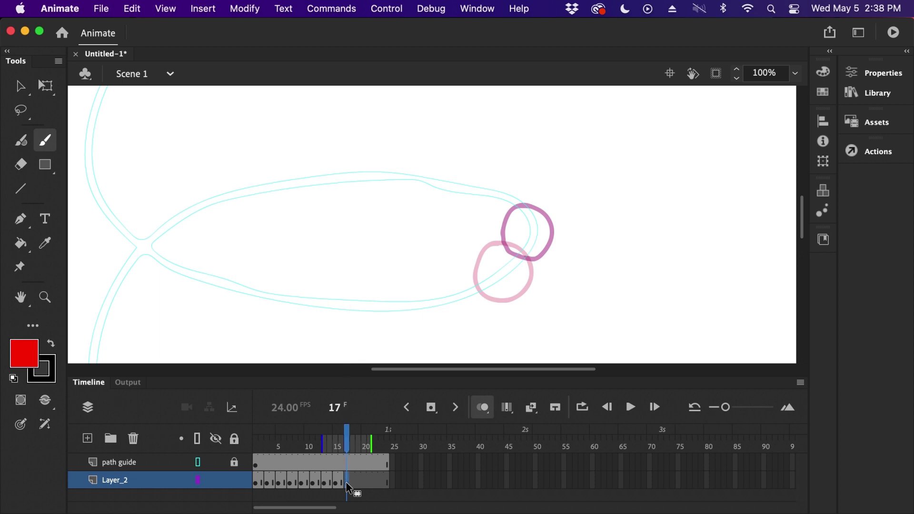
mouse_move(506, 182)
left_mouse_down()
mouse_move(502, 228)
mouse_move(537, 196)
mouse_move(500, 183)
left_mouse_up()
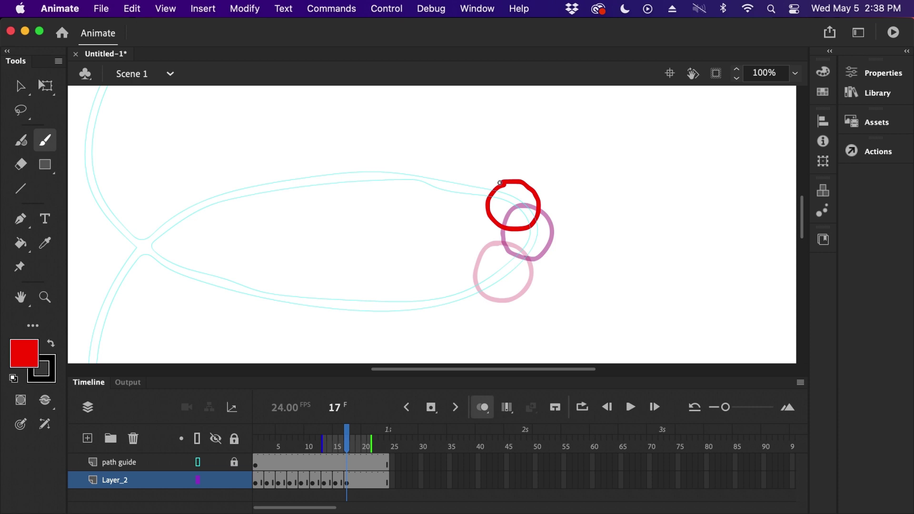
key("super+z")
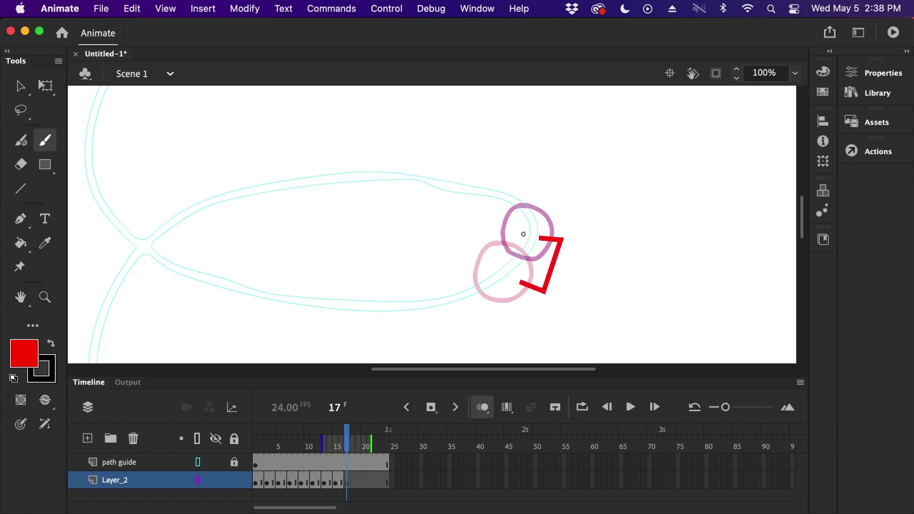
key("super+z")
left_click_drag(500, 271, 535, 230)
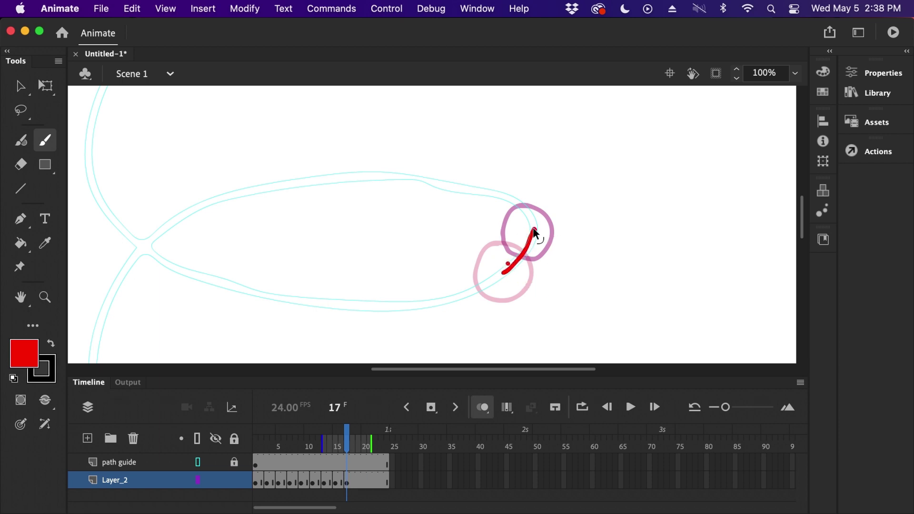
key("super+z")
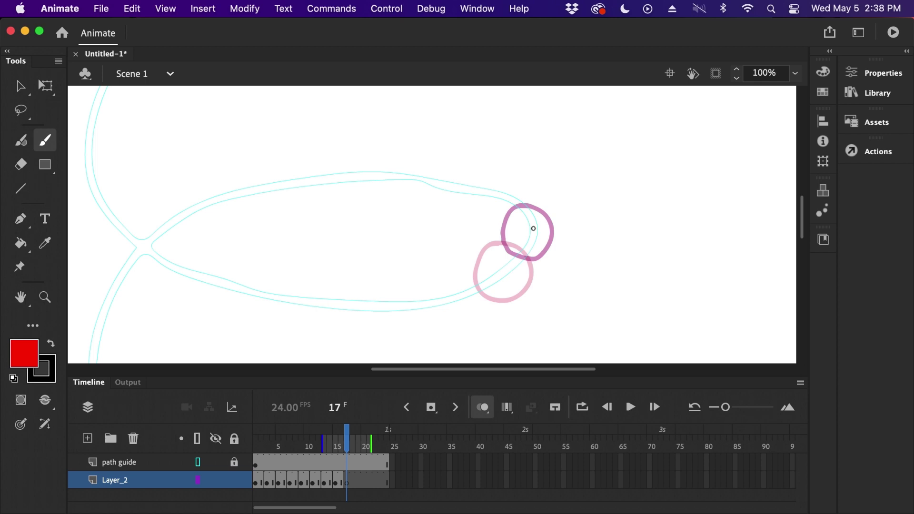
mouse_move(530, 231)
left_mouse_down()
mouse_move(494, 272)
mouse_move(528, 232)
mouse_move(529, 215)
left_mouse_up()
key("super+z")
Draw a circle on frame 17 on the loop's upper side just past the bend, spaced wider than the previous gap.
mouse_move(498, 193)
left_mouse_down()
mouse_move(440, 183)
mouse_move(450, 167)
mouse_move(473, 159)
mouse_move(490, 174)
mouse_move(486, 204)
mouse_move(453, 205)
left_mouse_up()
key("super+z")
key("super+z")
key("super+z")
key("super+z")
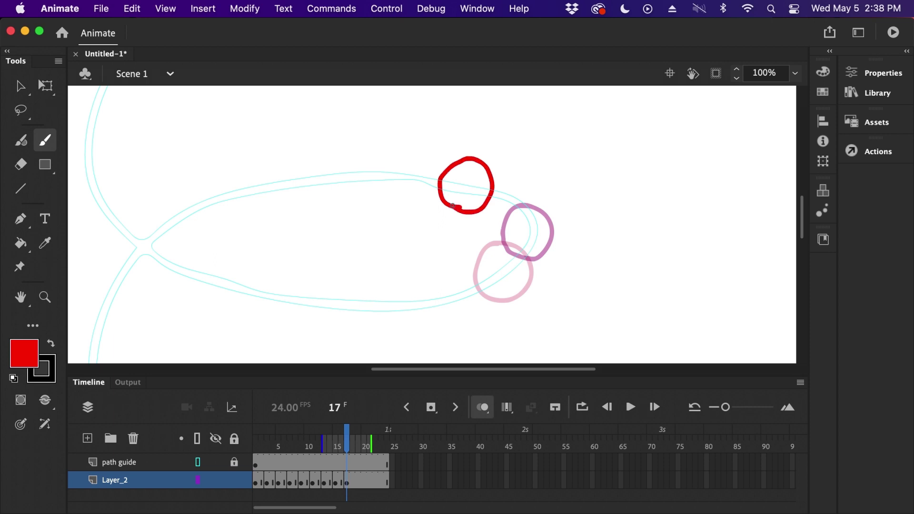
Insert a blank keyframe at frame 19 of Layer_2 and draw a circle farther back along the loop's upper side, with a wider gap.
left_click(359, 482)
key("F7")
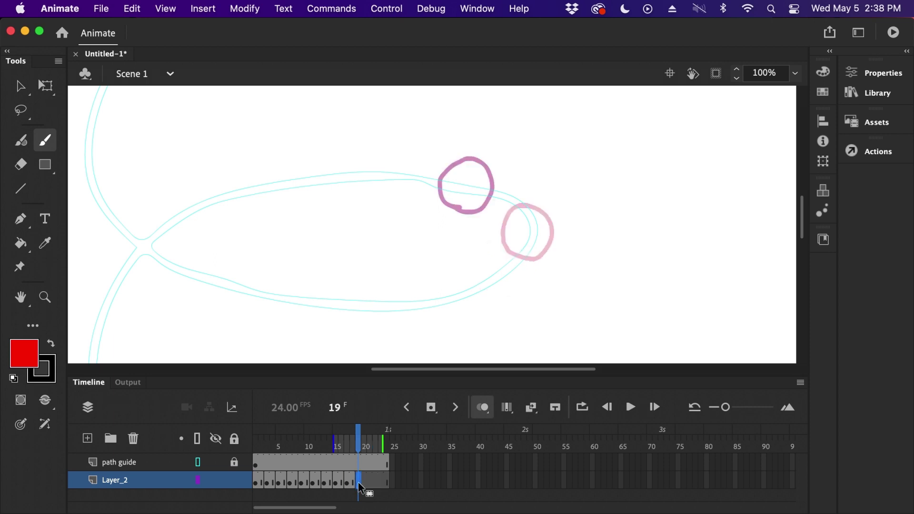
mouse_move(305, 206)
left_mouse_down()
mouse_move(288, 169)
mouse_move(304, 153)
mouse_move(320, 156)
mouse_move(333, 177)
mouse_move(327, 199)
mouse_move(299, 206)
left_mouse_up()
Insert a blank keyframe at frame 21 of Layer_2 and draw a circle on the path just below the crossing.
left_click(370, 481)
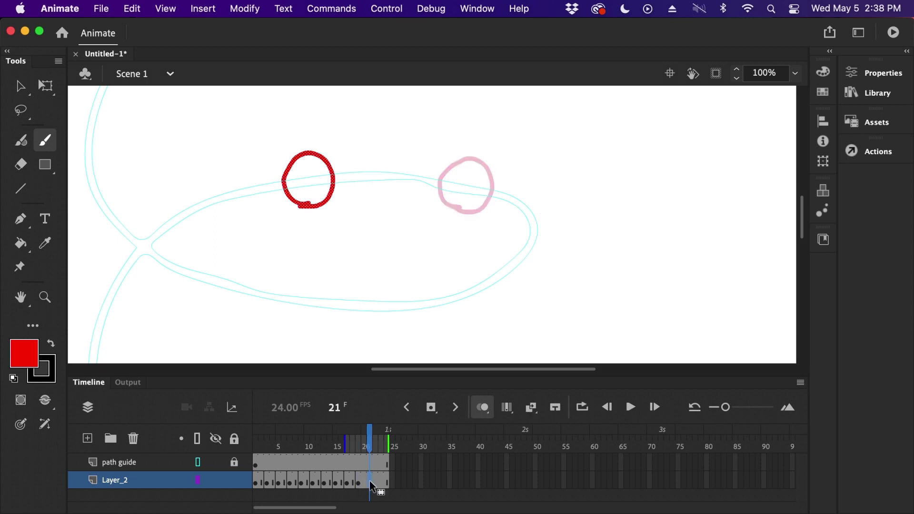
key("F7")
left_click_drag(565, 232, 722, 165)
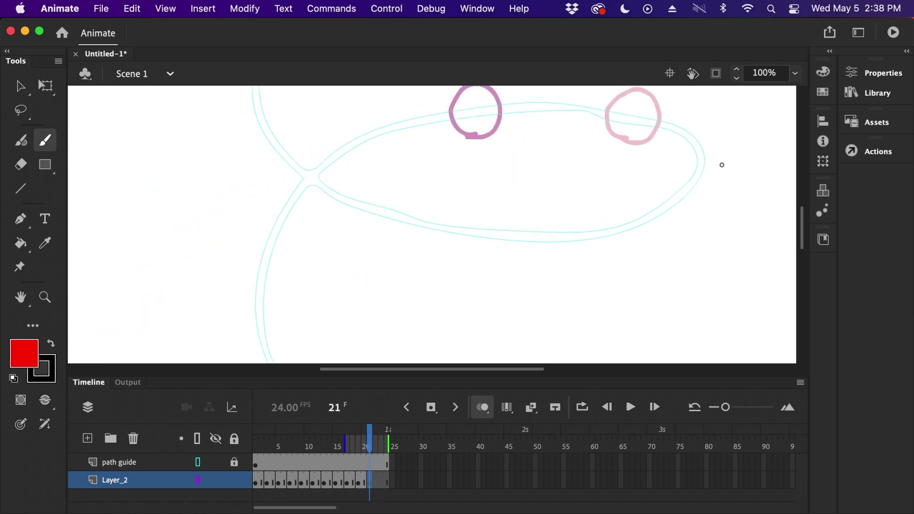
left_click_drag(622, 117, 473, 122)
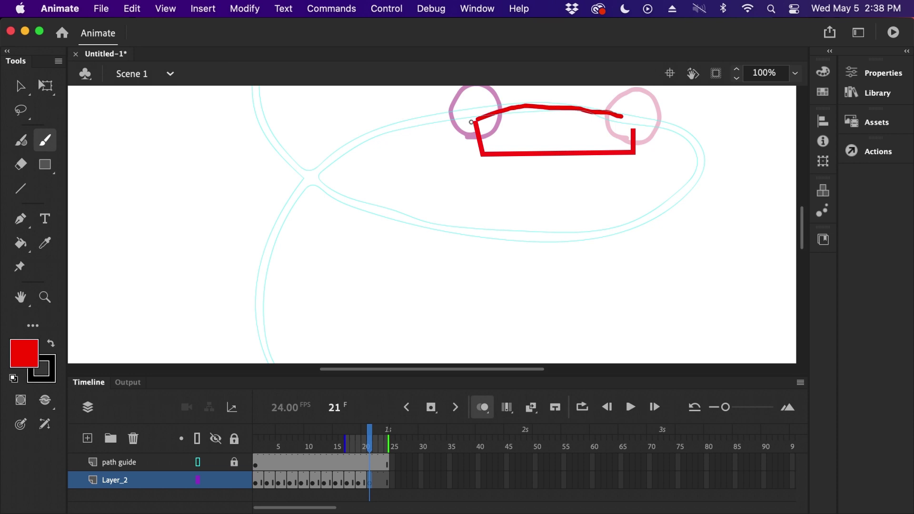
key("super+z")
mouse_move(273, 278)
left_mouse_down()
mouse_move(243, 250)
mouse_move(264, 220)
mouse_move(289, 234)
mouse_move(288, 271)
mouse_move(261, 277)
left_mouse_up()
Insert a blank keyframe at frame 23 of Layer_2.
mouse_move(549, 260)
left_mouse_down()
mouse_move(531, 78)
mouse_move(527, 123)
left_mouse_up()
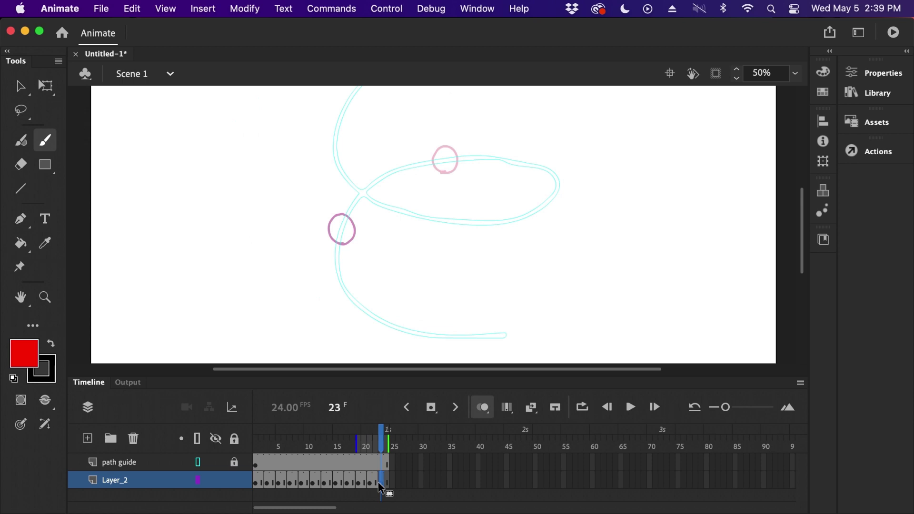
key("super+equal")
key("super+minus")
key("super+equal")
key("super+minus")
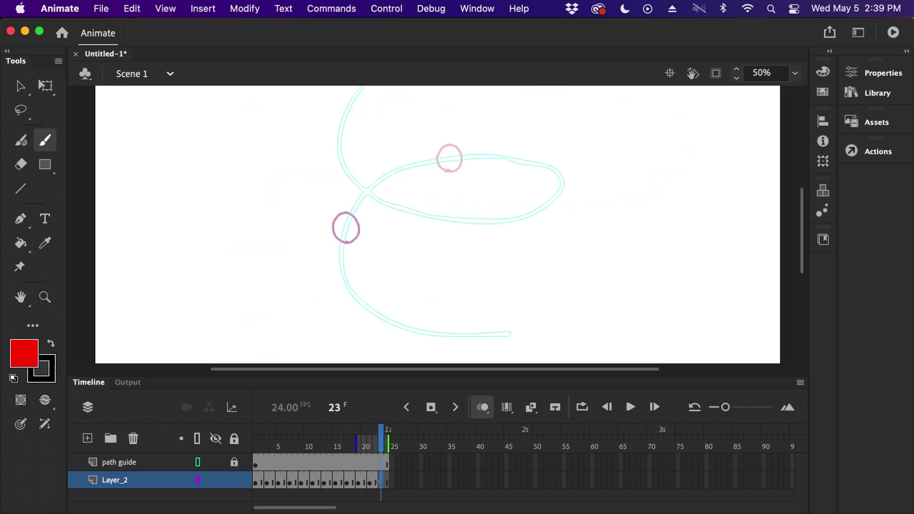
mouse_move(456, 174)
left_mouse_down()
mouse_move(359, 239)
mouse_move(574, 298)
left_mouse_up()
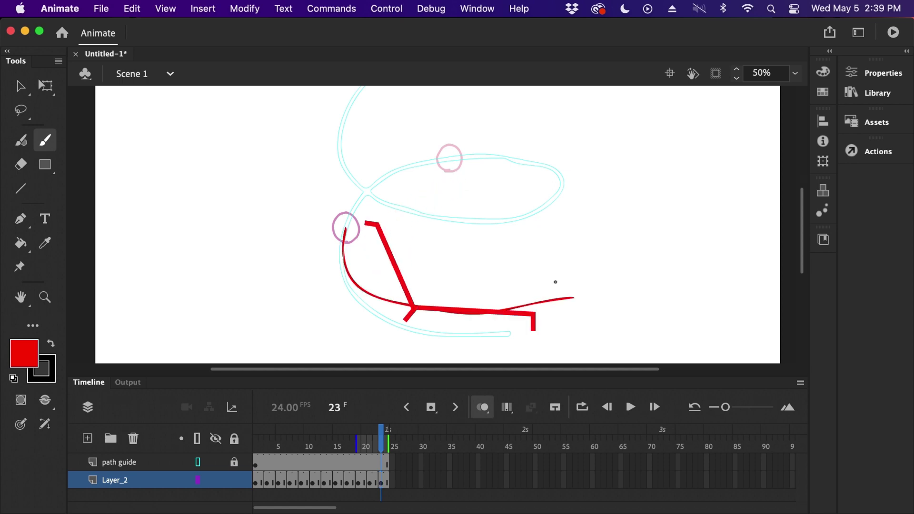
left_click_drag(510, 320, 509, 349)
key("super+z")
key("super+z")
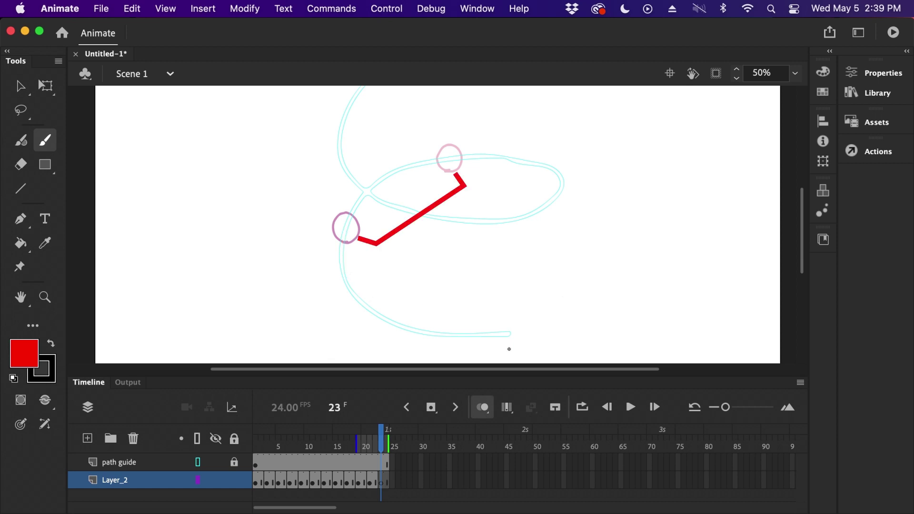
mouse_move(428, 345)
left_mouse_down()
mouse_move(442, 319)
mouse_move(433, 342)
left_mouse_up()
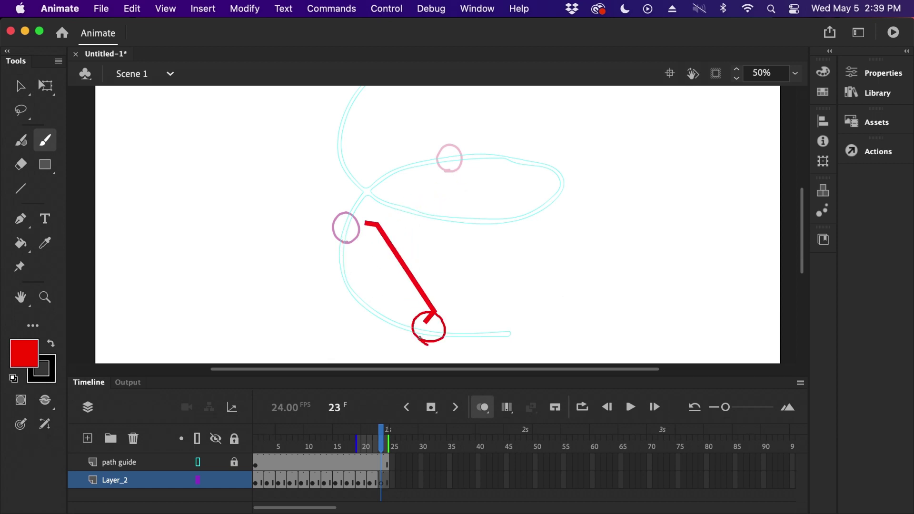
key("Delete")
mouse_move(435, 305)
left_mouse_down()
mouse_move(436, 289)
mouse_move(505, 294)
mouse_move(507, 314)
left_mouse_up()
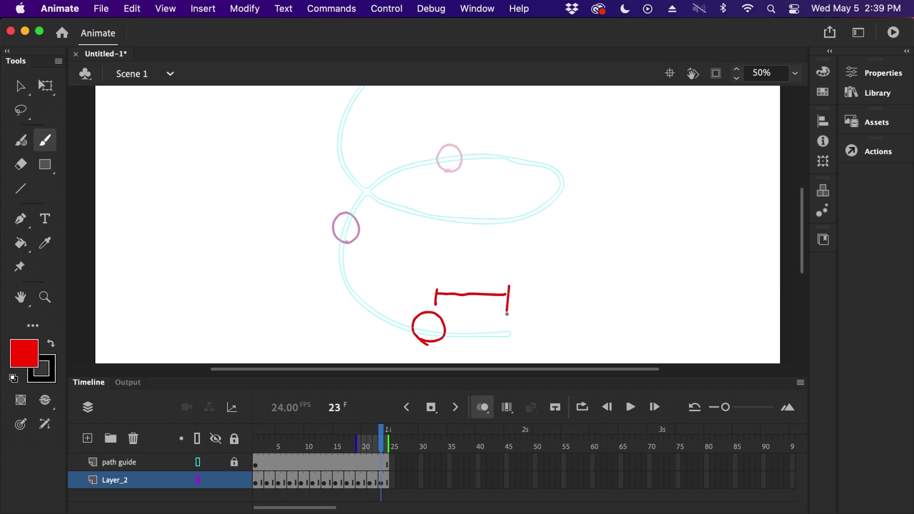
mouse_move(506, 319)
left_mouse_down()
mouse_move(509, 352)
mouse_move(502, 320)
left_mouse_up()
key("super+z")
key("super+z")
key("super+z")
key("super+z")
key("super+z")
left_click_drag(337, 219, 334, 222)
key("super+z")
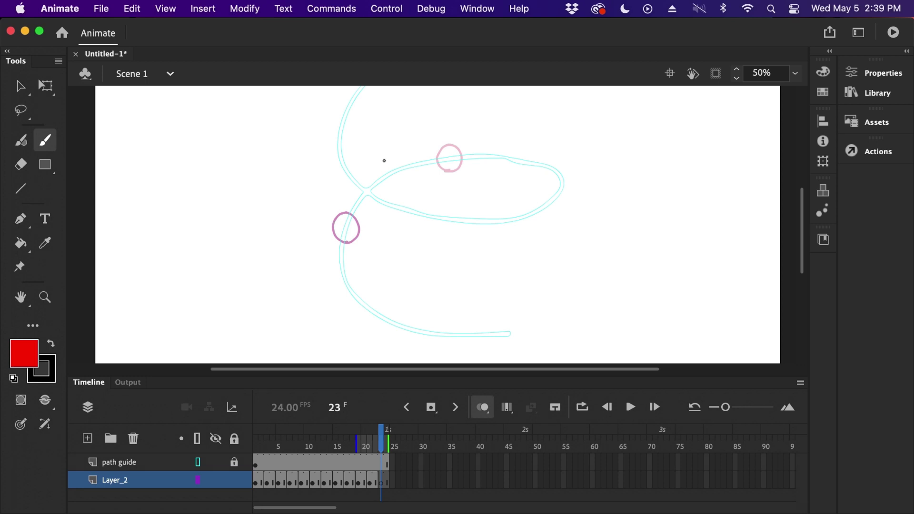
left_click_drag(383, 159, 411, 193)
key("super+z")
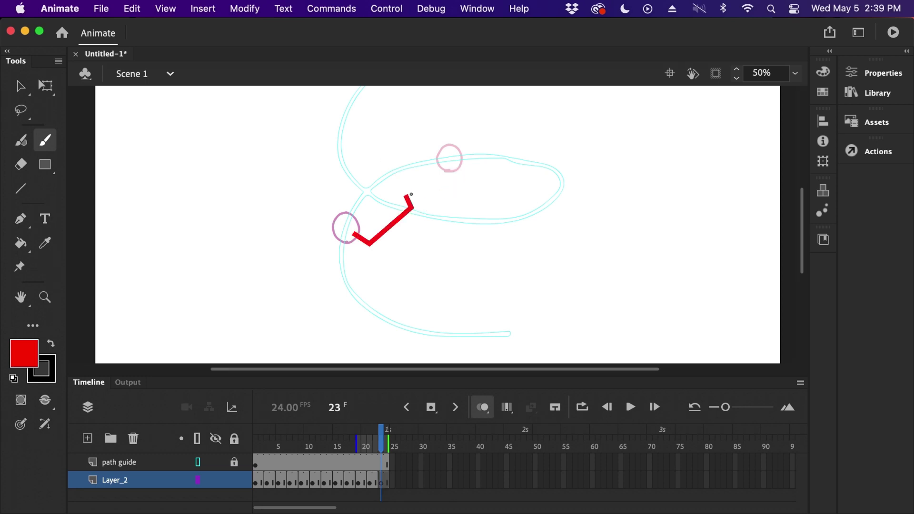
Draw a circle on frame 23 where the final curve starts bending right, spaced closer than the previous gap.
mouse_move(368, 317)
left_mouse_down()
mouse_move(351, 298)
mouse_move(362, 287)
mouse_move(379, 292)
mouse_move(382, 315)
mouse_move(367, 319)
mouse_move(350, 299)
mouse_move(363, 287)
mouse_move(379, 294)
mouse_move(379, 312)
mouse_move(359, 318)
left_mouse_up()
key("super+z")
scroll(527, 253, "right", 3)
scroll(527, 253, "down", 2)
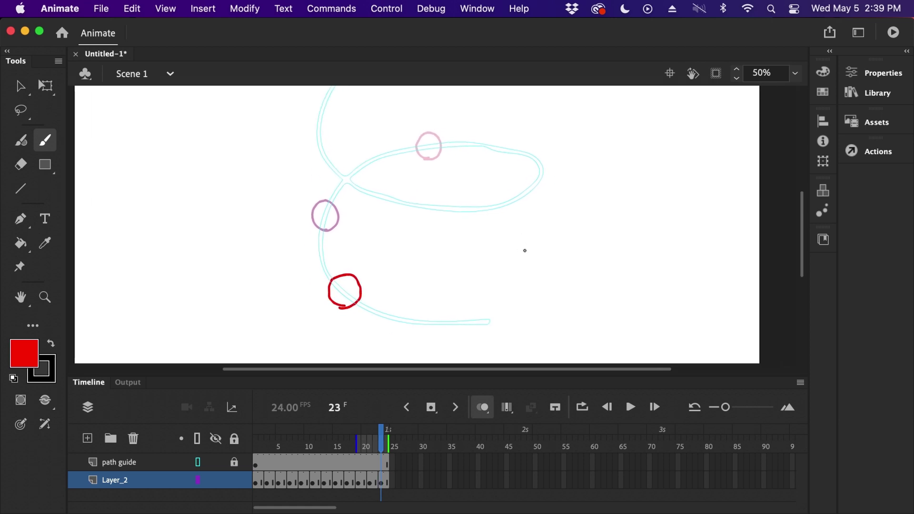
Extend the path guide layer to frame 48 by inserting frames.
left_click(381, 469)
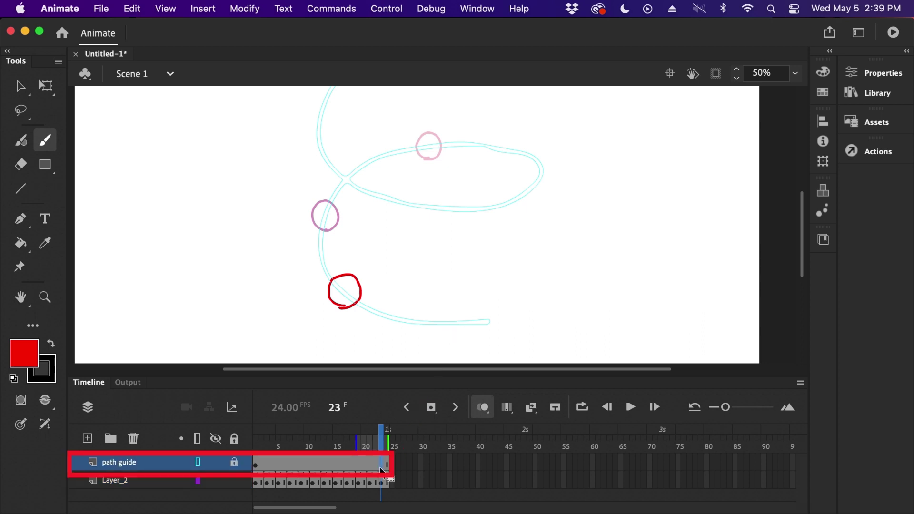
key("F5")
key("F5")
key("F5")
key("F5")
key("F5")
key("F5")
key("F5")
key("F5")
key("F5")
key("F5")
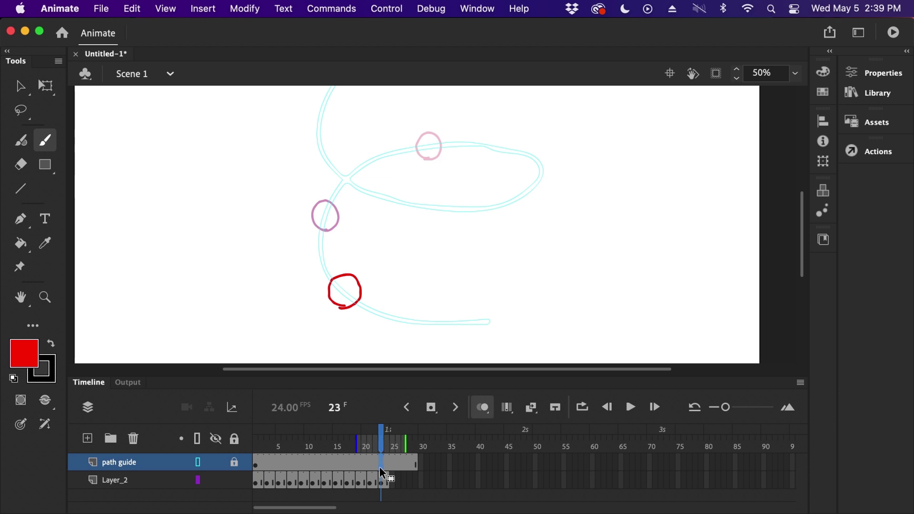
key("F5")
key("F5")
key("F5")
key("F5")
key("F5")
key("F5")
key("F5")
key("F5")
key("F5")
key("F5")
key("F5")
key("F5")
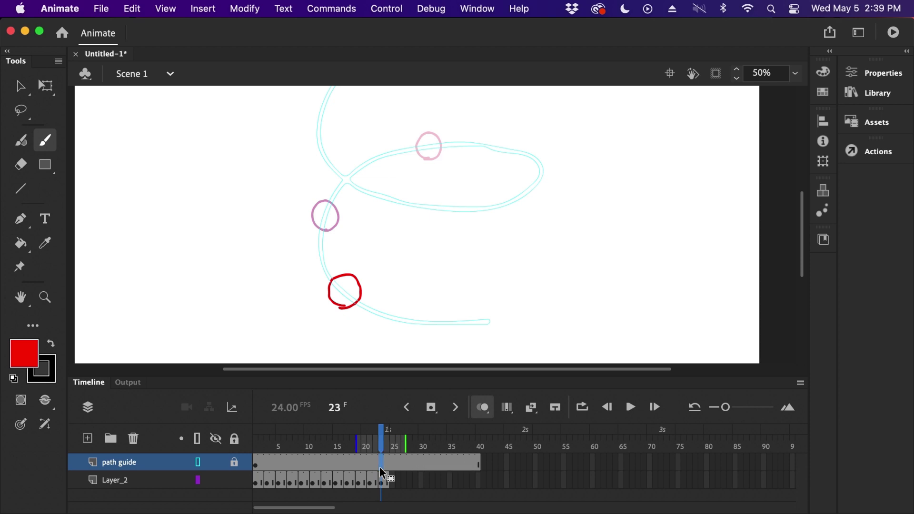
key("F5")
key("F5")
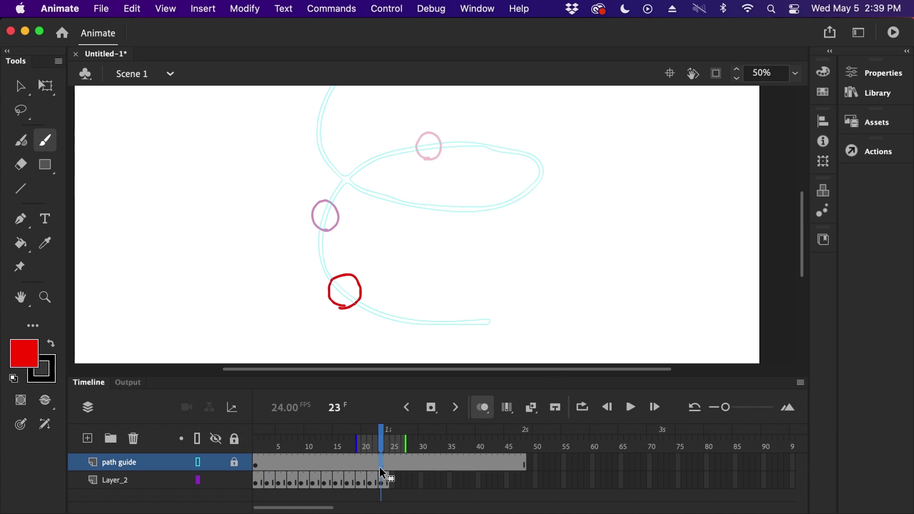
Insert a blank keyframe at frame 25 of Layer_2.
left_click(382, 484)
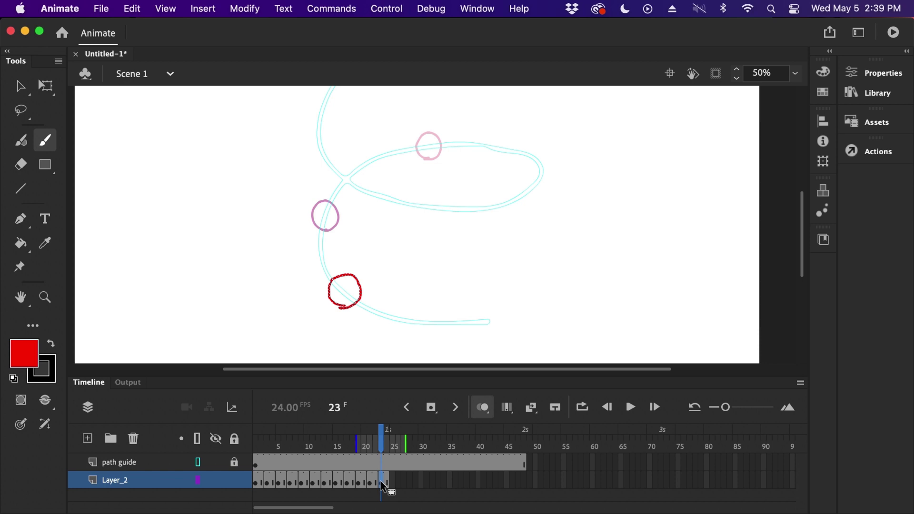
left_click(393, 482)
key("F6")
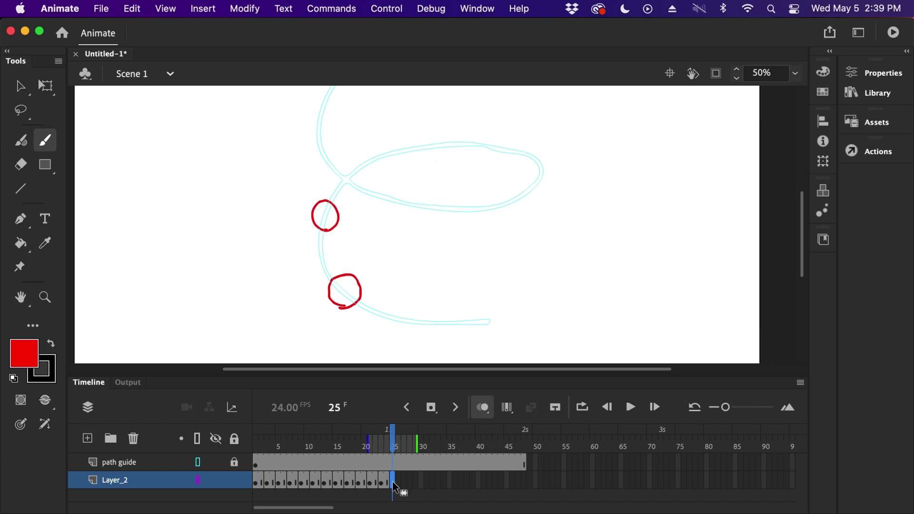
key("F7")
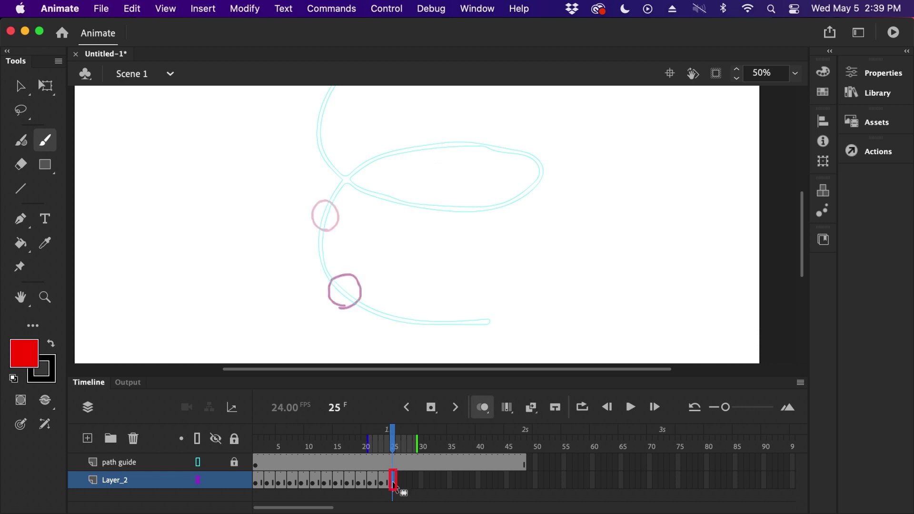
Draw a circle on frame 25 where the final curve flattens out, farther along the path than the frame 23 circle.
left_click_drag(476, 245, 473, 219)
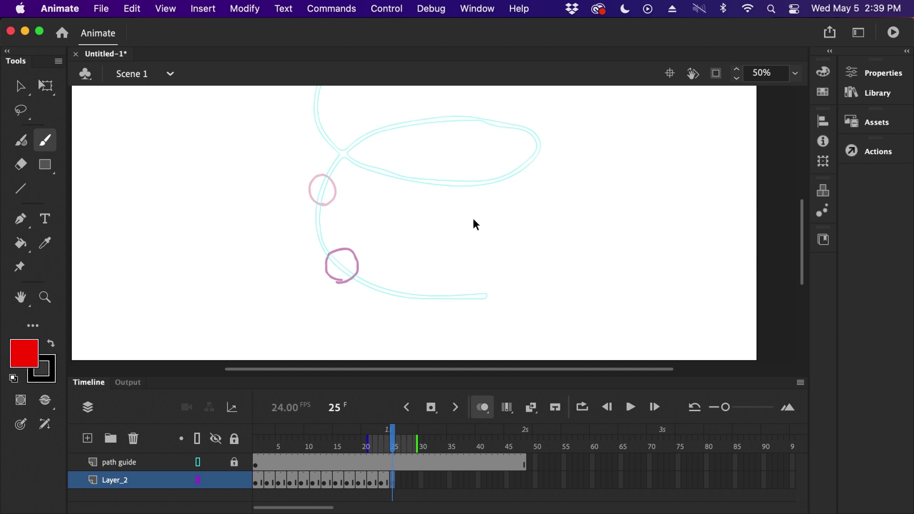
key("super+=")
left_click_drag(518, 242, 525, 157)
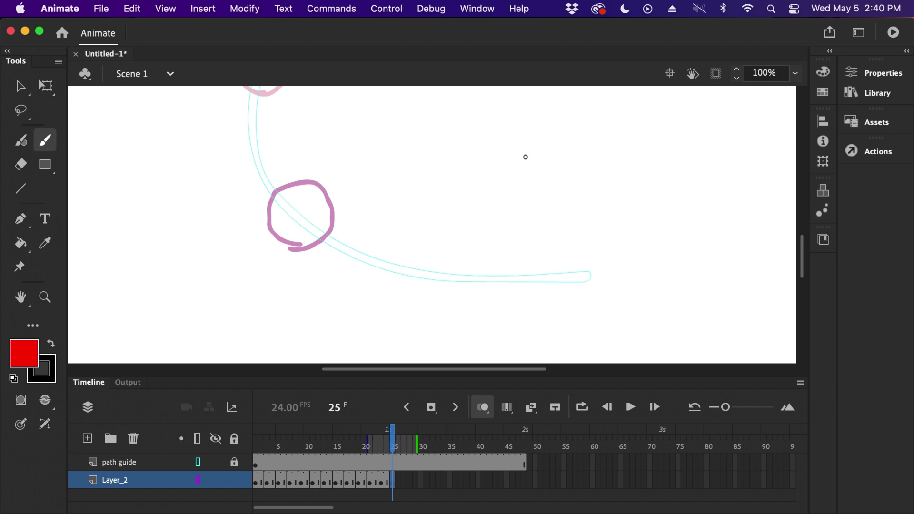
key("super+-")
key("super+=")
mouse_move(514, 255)
left_mouse_down()
mouse_move(518, 282)
mouse_move(518, 259)
left_mouse_up()
mouse_move(413, 298)
left_mouse_down()
mouse_move(385, 255)
mouse_move(396, 236)
mouse_move(416, 230)
mouse_move(442, 259)
mouse_move(392, 291)
mouse_move(392, 258)
mouse_move(417, 244)
mouse_move(441, 260)
mouse_move(441, 286)
mouse_move(398, 307)
left_mouse_up()
key("super+z")
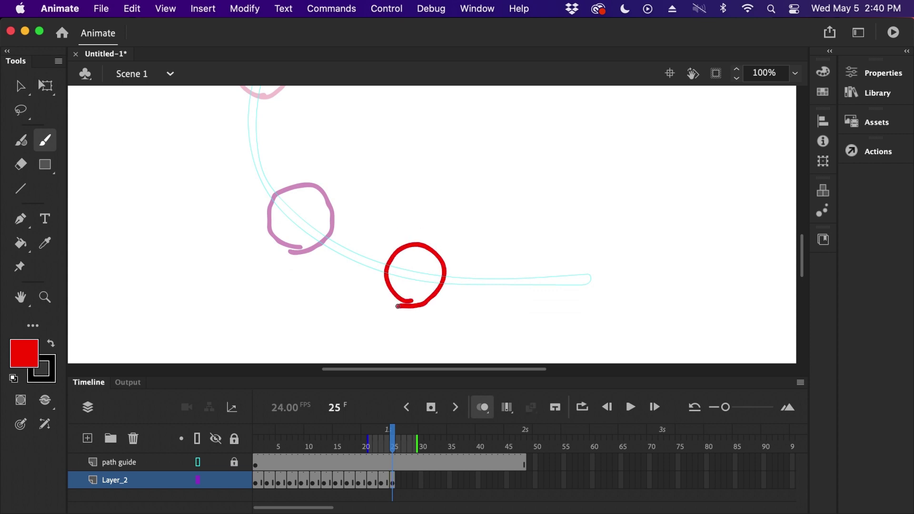
Insert a blank keyframe at frame 27 of Layer_2 and draw a circle on the path's flat final stretch, spaced closer than before.
left_click(404, 486)
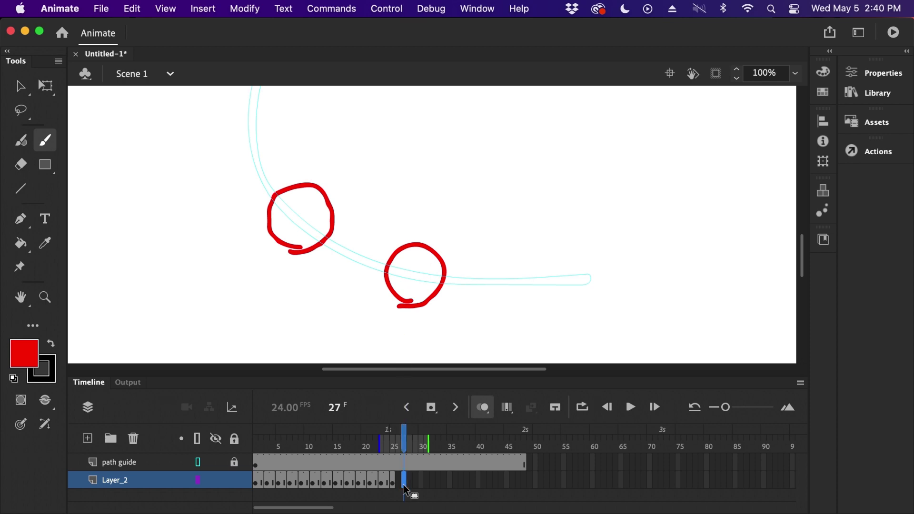
key("F7")
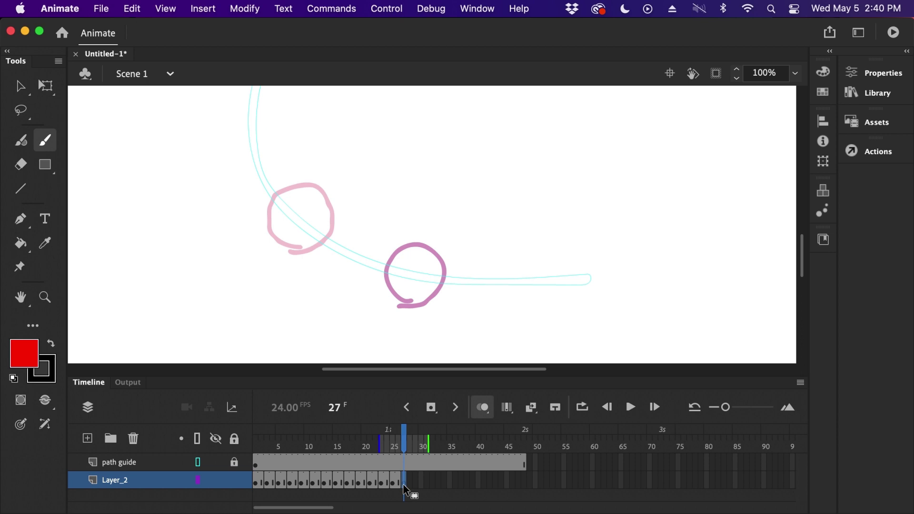
mouse_move(500, 305)
left_mouse_down()
mouse_move(480, 292)
mouse_move(484, 267)
mouse_move(500, 254)
mouse_move(519, 256)
mouse_move(531, 271)
mouse_move(530, 302)
mouse_move(495, 304)
left_mouse_up()
Insert a blank keyframe at frame 29 of Layer_2 and draw a circle near the path's end, slightly overlapping the frame 27 circle.
left_click(415, 481)
key("F7")
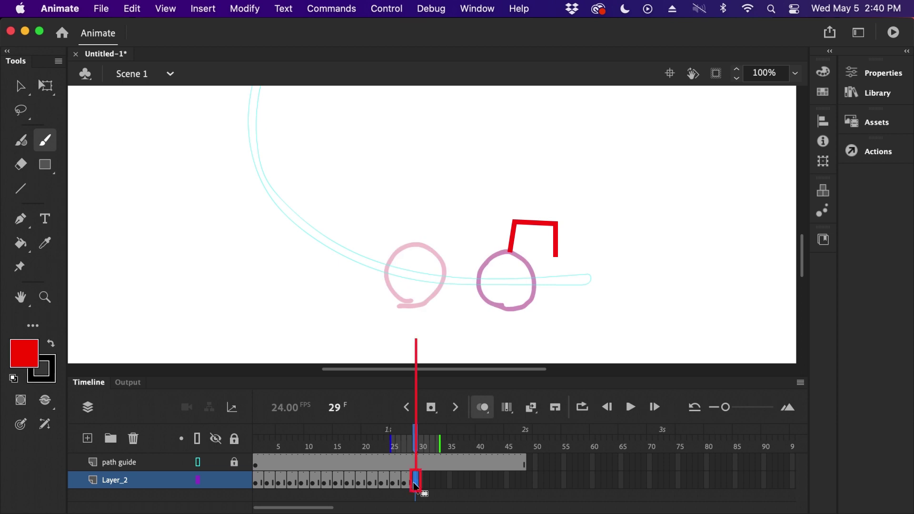
left_click_drag(566, 311, 555, 306)
key("super+z")
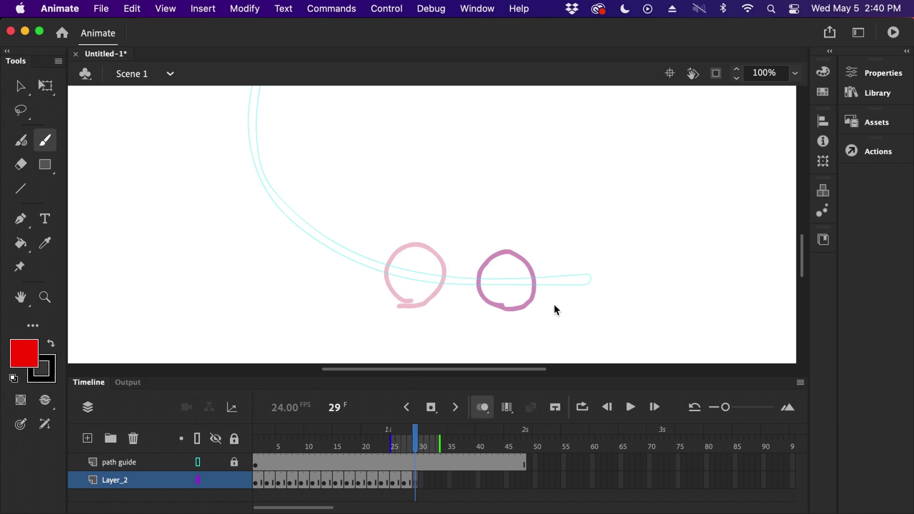
mouse_move(426, 246)
left_mouse_down()
mouse_move(453, 227)
mouse_move(556, 257)
left_mouse_up()
mouse_move(556, 307)
left_mouse_down()
mouse_move(530, 277)
mouse_move(549, 253)
mouse_move(565, 251)
mouse_move(587, 271)
mouse_move(585, 295)
mouse_move(546, 305)
left_mouse_up()
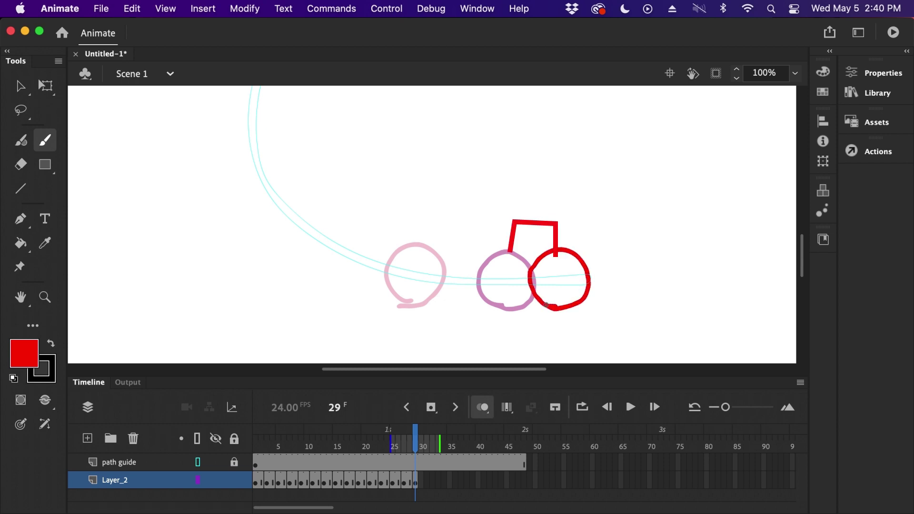
Insert a blank keyframe at frame 31 of Layer_2 and draw a circle at the path's end, overlapping about two thirds of the frame 29 circle.
left_click(426, 482)
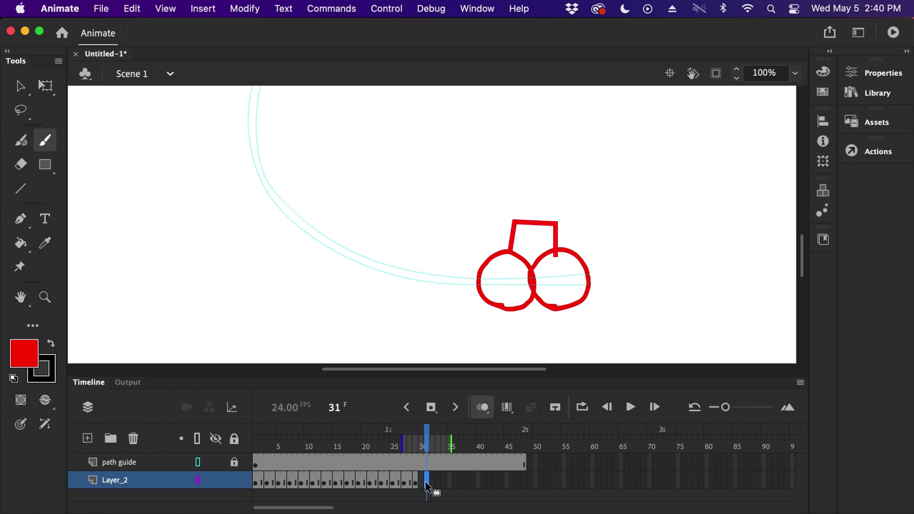
key("F7")
mouse_move(572, 309)
left_mouse_down()
mouse_move(546, 272)
mouse_move(569, 248)
mouse_move(569, 311)
mouse_move(547, 272)
mouse_move(577, 247)
mouse_move(601, 258)
mouse_move(611, 285)
mouse_move(593, 311)
mouse_move(604, 301)
mouse_move(595, 303)
left_mouse_up()
key("super+z")
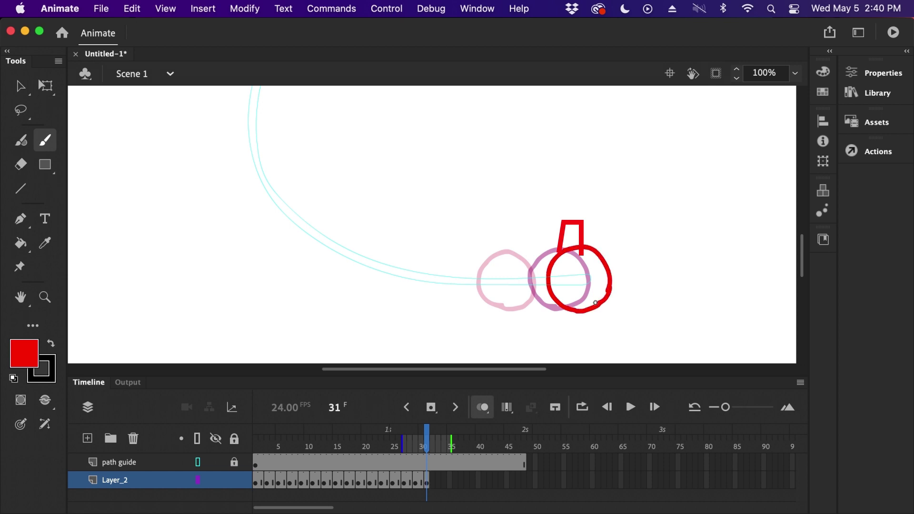
Insert a blank keyframe at frame 33 of Layer_2 and draw a circle shifted only slightly beyond the frame 31 circle.
left_click(437, 482)
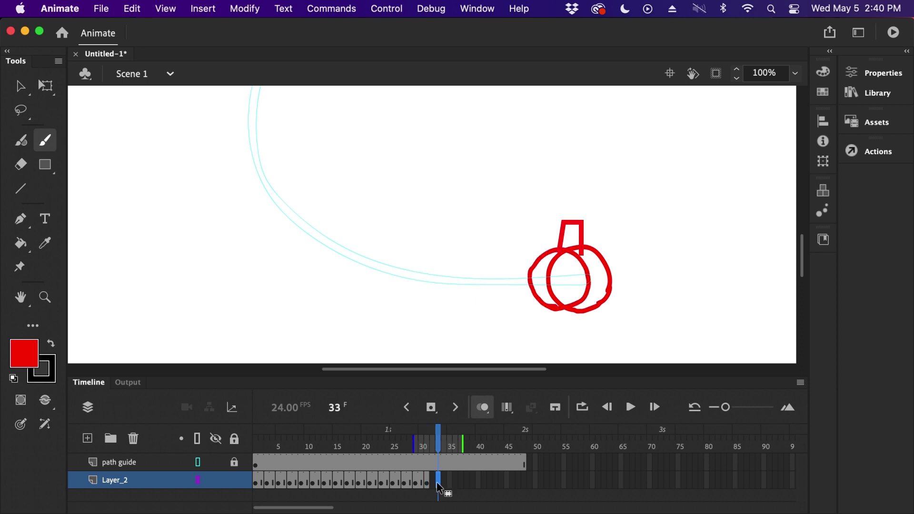
key("F7")
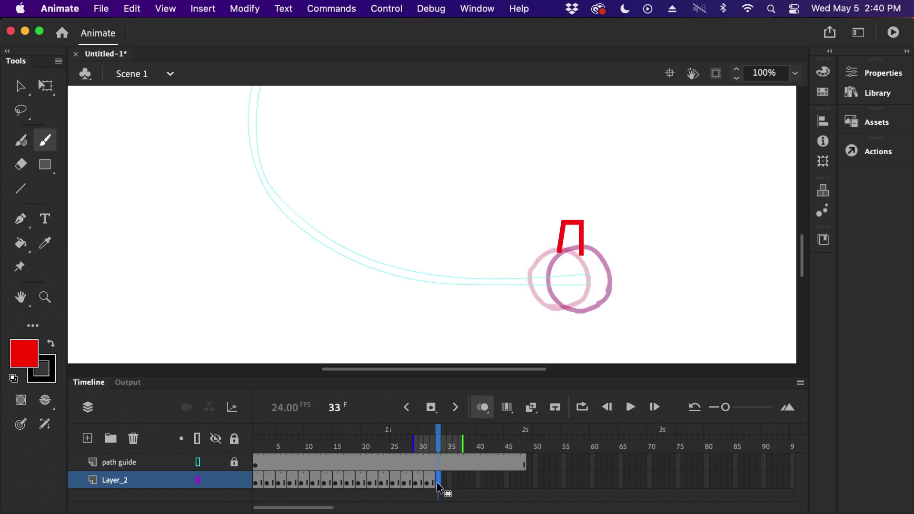
mouse_move(587, 311)
left_mouse_down()
mouse_move(561, 285)
mouse_move(562, 269)
mouse_move(581, 249)
mouse_move(599, 247)
mouse_move(617, 277)
mouse_move(583, 309)
left_mouse_up()
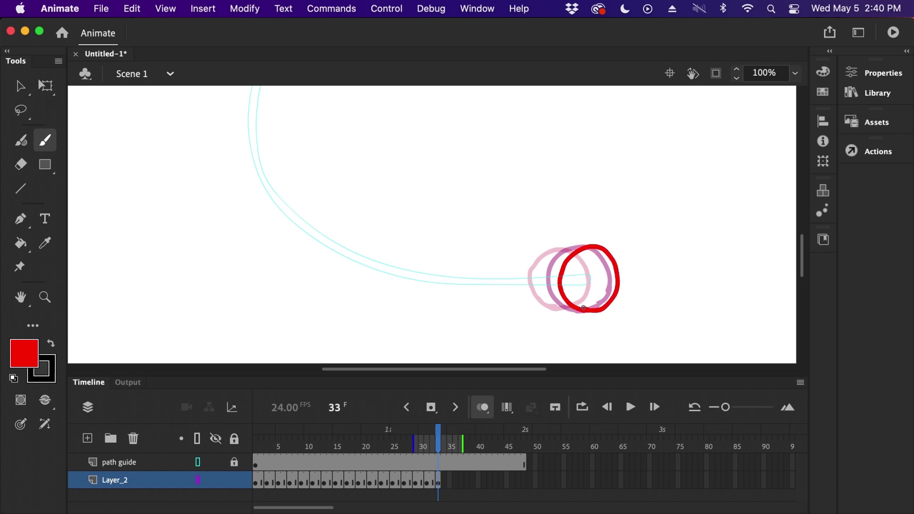
Insert a blank keyframe at frame 35 of Layer_2 and draw the final circle around the path's end, almost covering the frame 33 circle.
left_click(449, 484)
key("F7")
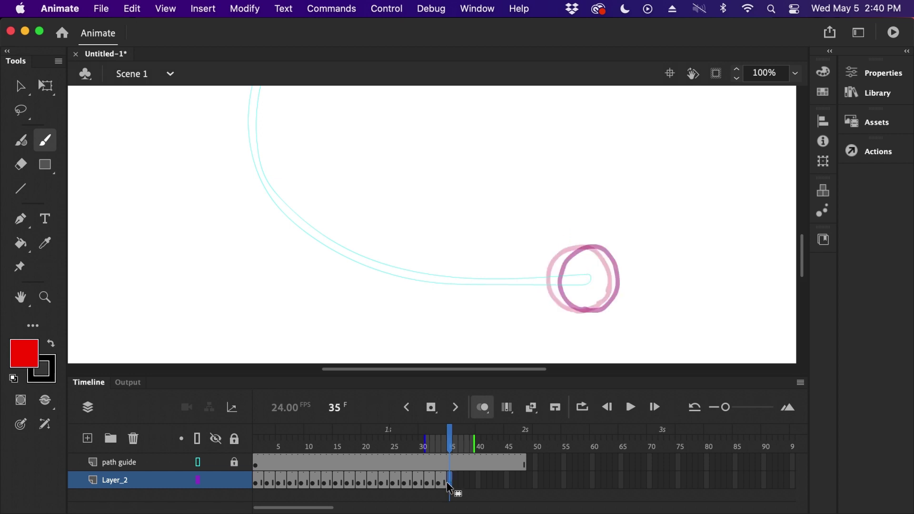
mouse_move(594, 311)
left_mouse_down()
mouse_move(569, 291)
mouse_move(571, 266)
mouse_move(587, 249)
mouse_move(607, 249)
mouse_move(623, 284)
mouse_move(618, 301)
mouse_move(589, 311)
left_mouse_up()
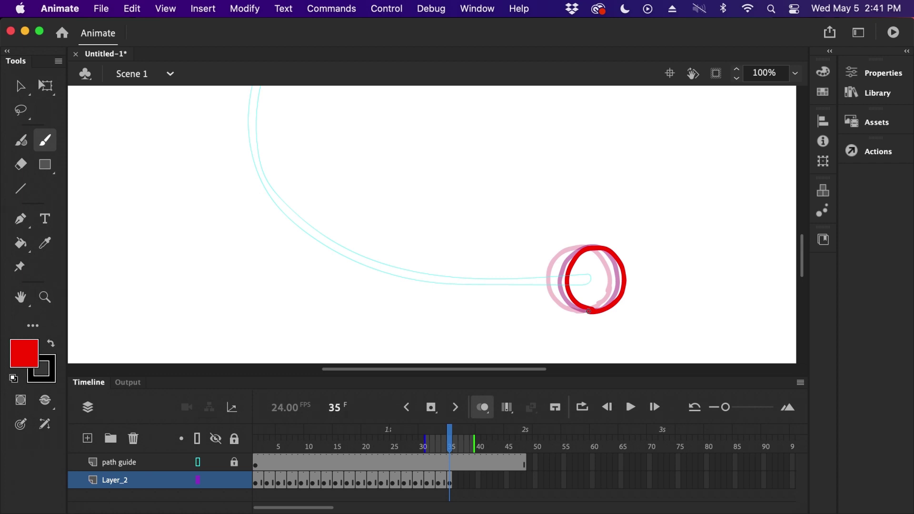
Extend the frame 35 drawing on Layer_2 to frame 48 so the ball holds until the path guide ends.
left_click_drag(461, 484, 526, 482)
left_click(524, 483)
left_click_drag(525, 485, 450, 483)
left_click_drag(448, 480, 525, 486)
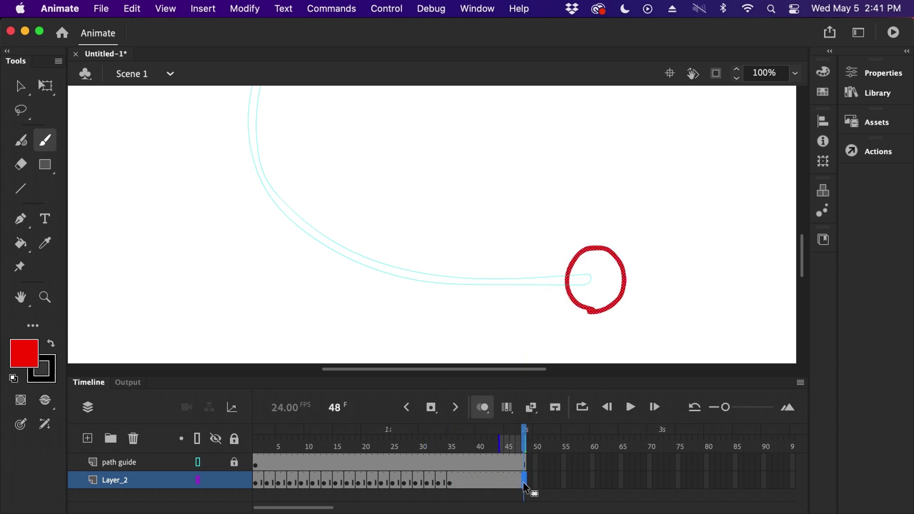
Play back the animation with the whole stage in view at 25% zoom to check the ball's motion along the path.
key("super+minus")
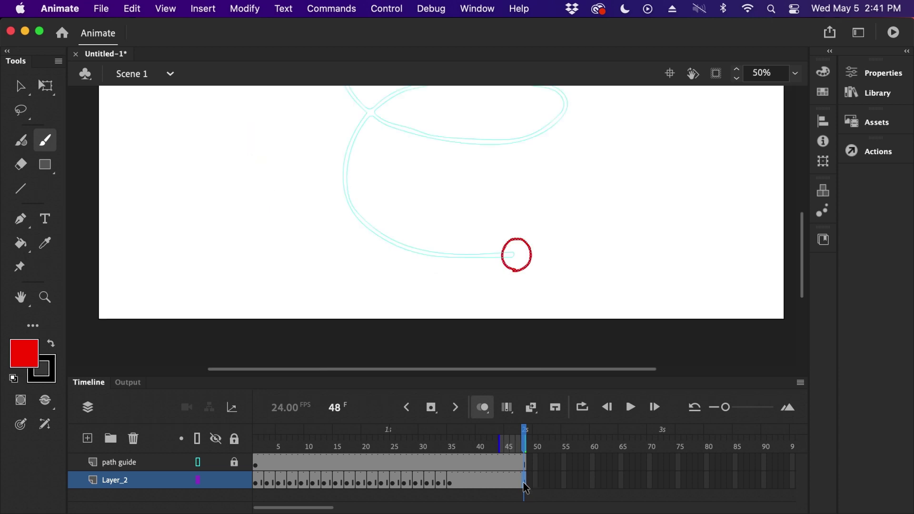
scroll(567, 233, "up", 5)
key("super+minus")
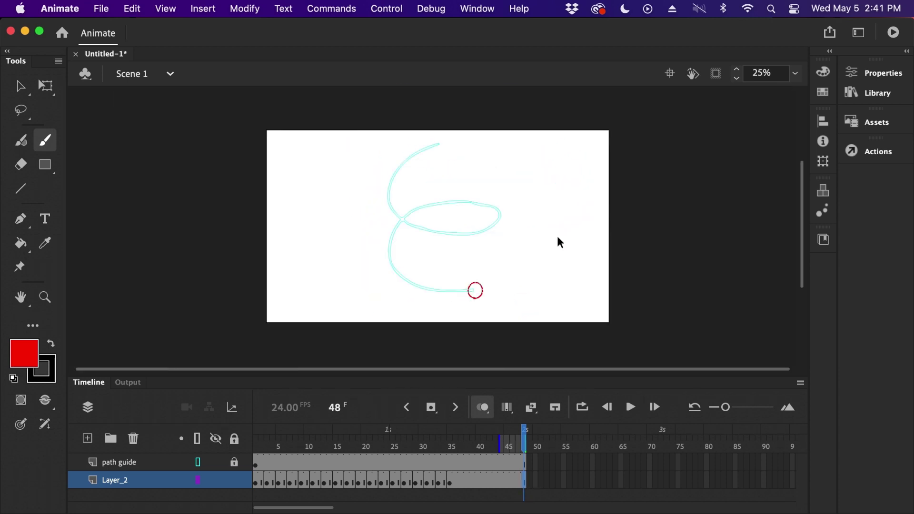
key("Return")
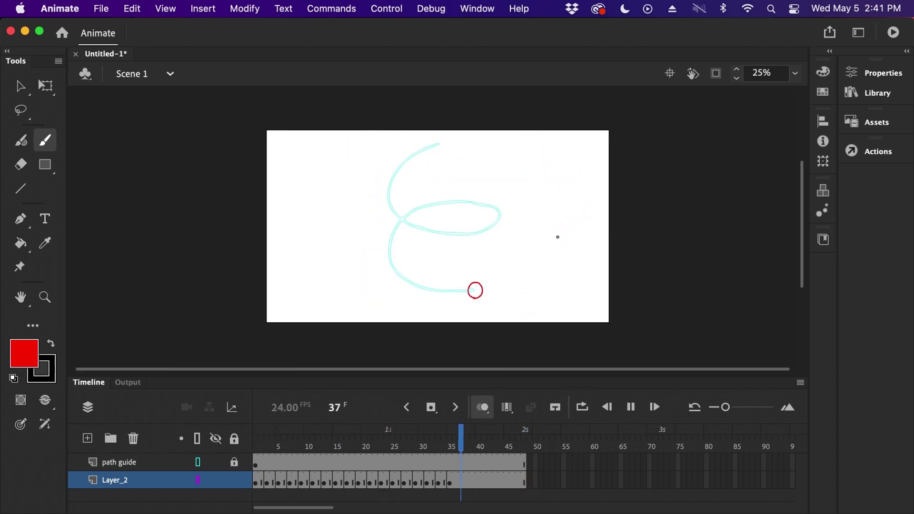